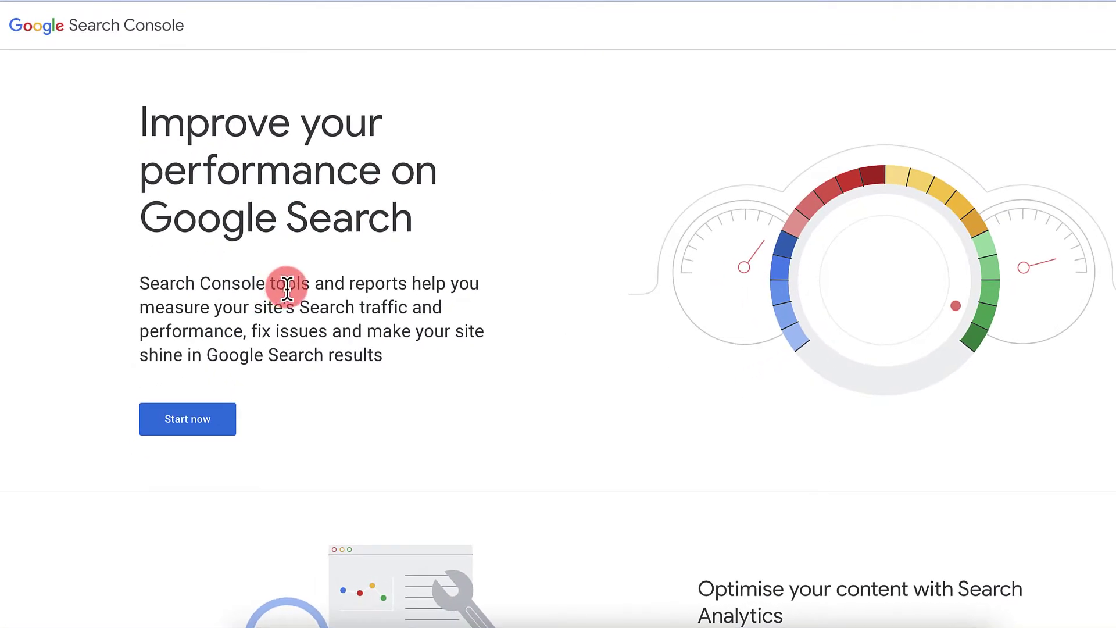
Step: Show the Google verification code field under Yoast SEO General > Webmaster Tools
{"action": "left_click_drag", "start_coordinate": [286, 285], "coordinate": [250, 339]}
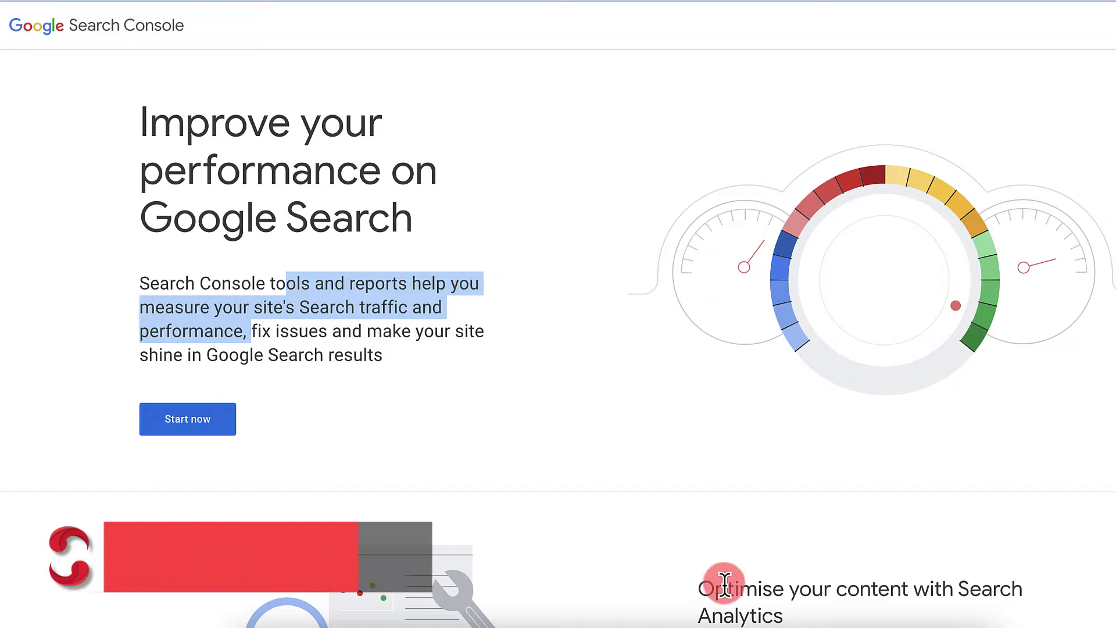
{"action": "left_click", "coordinate": [385, 330]}
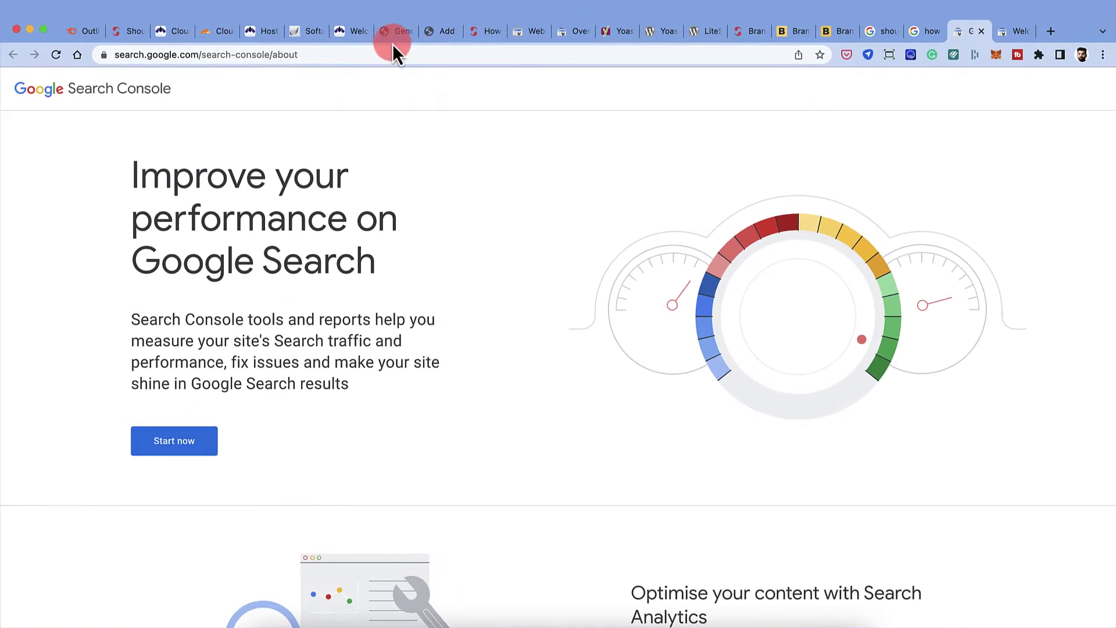
{"action": "left_click", "coordinate": [392, 36]}
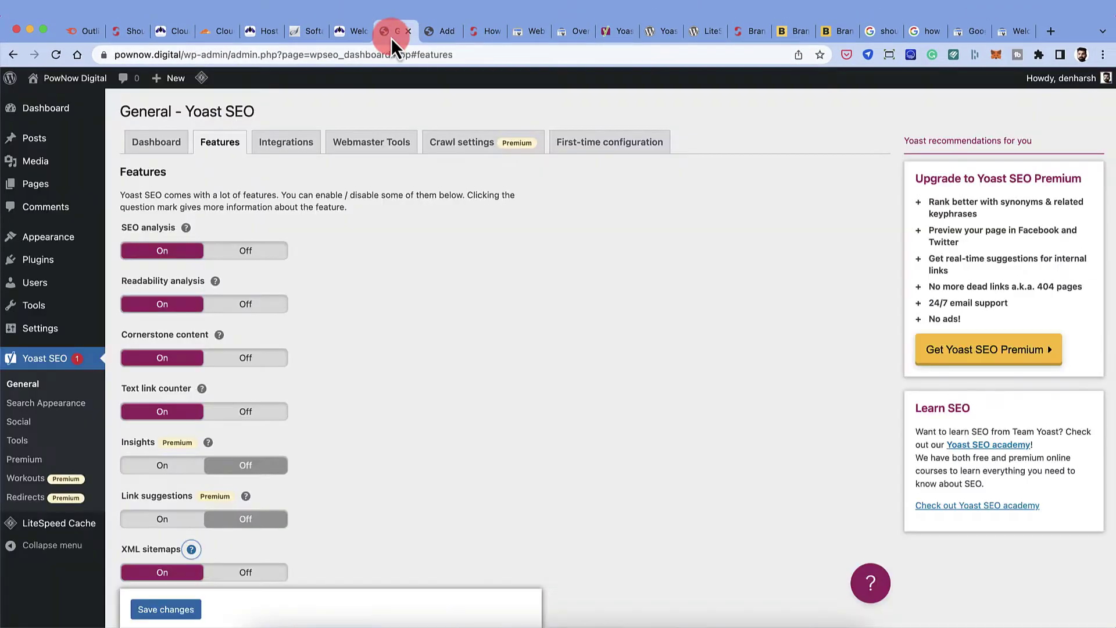
{"action": "left_click", "coordinate": [26, 385]}
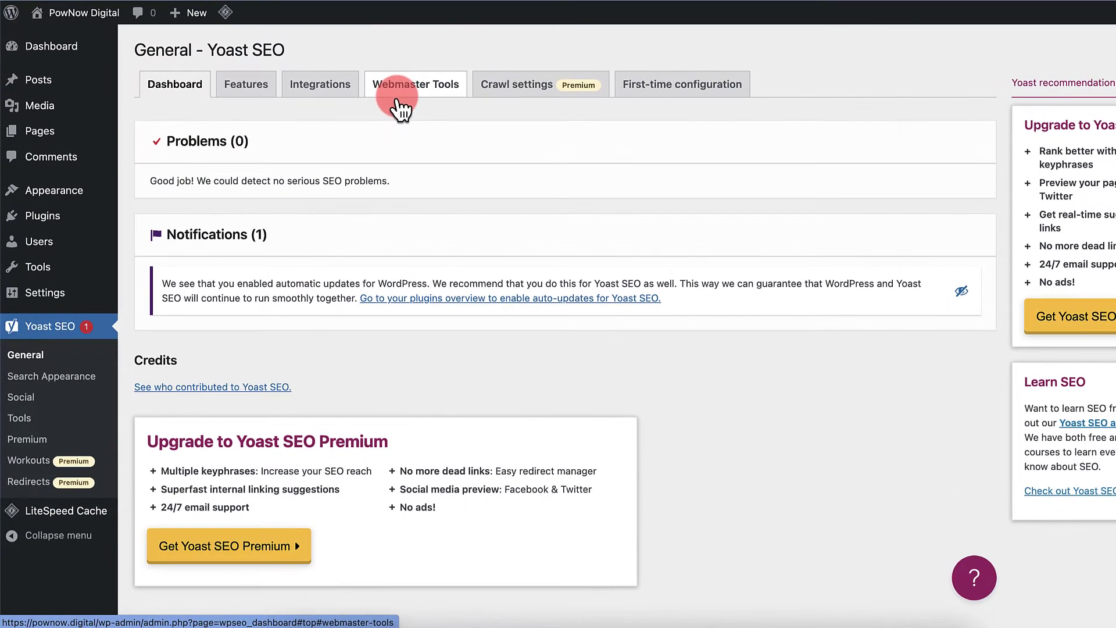
{"action": "left_click", "coordinate": [401, 109]}
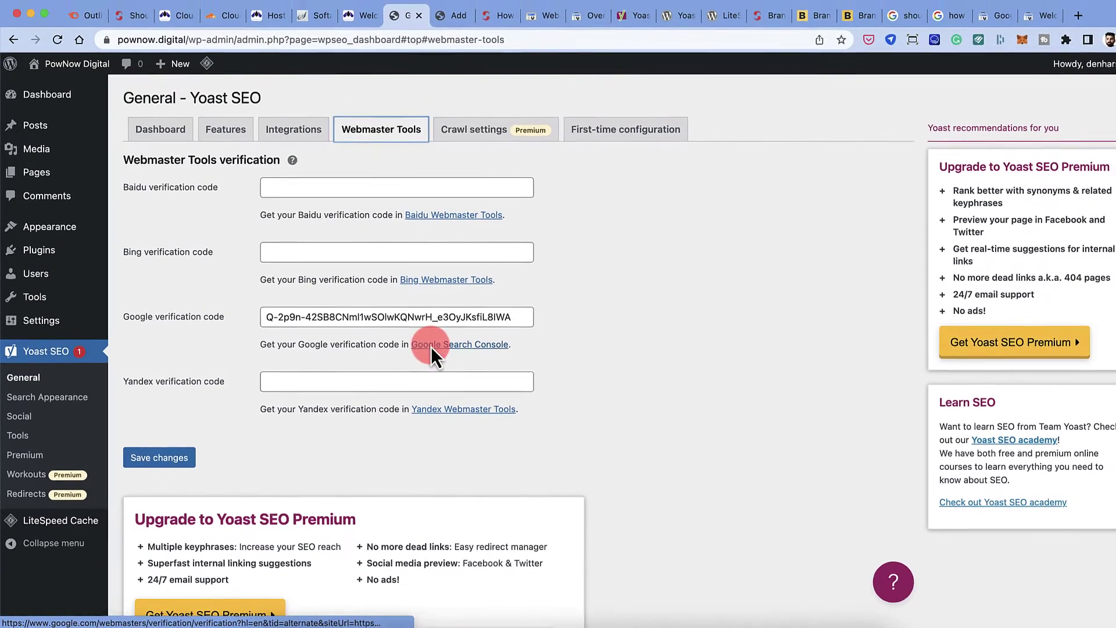
Step: Open the Google Search Console link in a new tab to view the verification page
{"action": "right_click", "coordinate": [472, 320]}
{"action": "left_click", "coordinate": [452, 354]}
{"action": "left_click", "coordinate": [434, 19]}
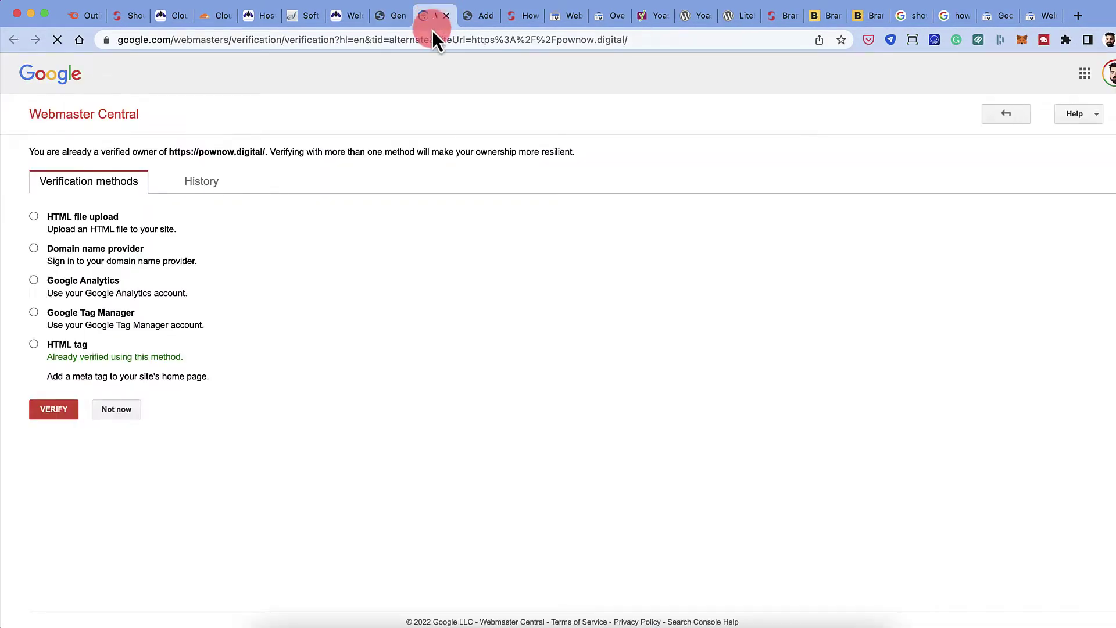
{"action": "left_click", "coordinate": [433, 21]}
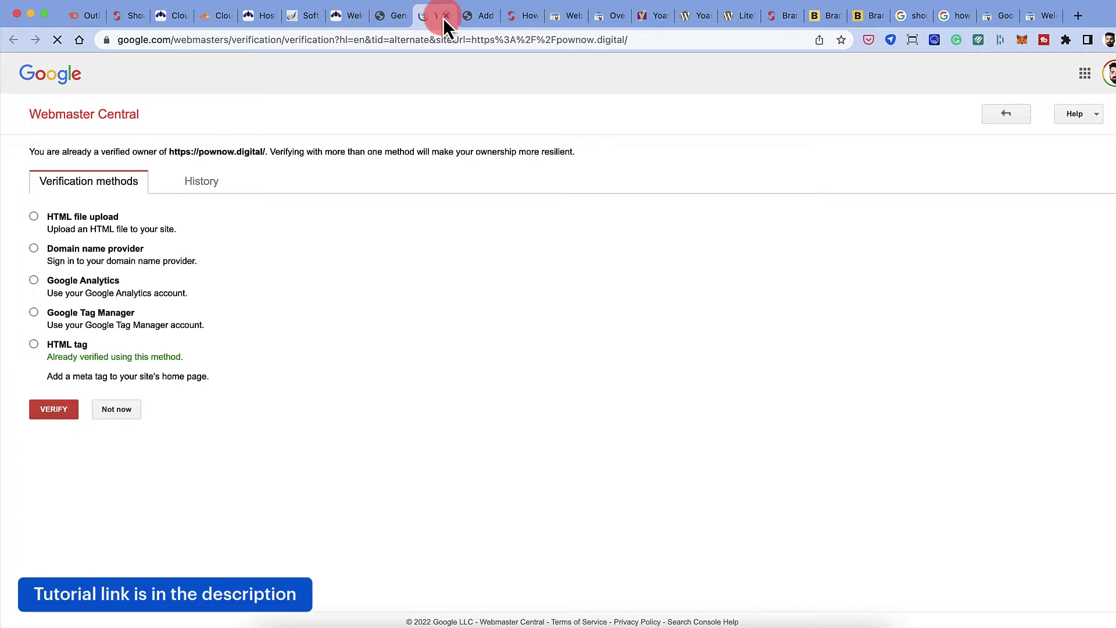
Step: Close the verification page and toggle XML sitemaps off and back on in Yoast Features
{"action": "left_click", "coordinate": [443, 19]}
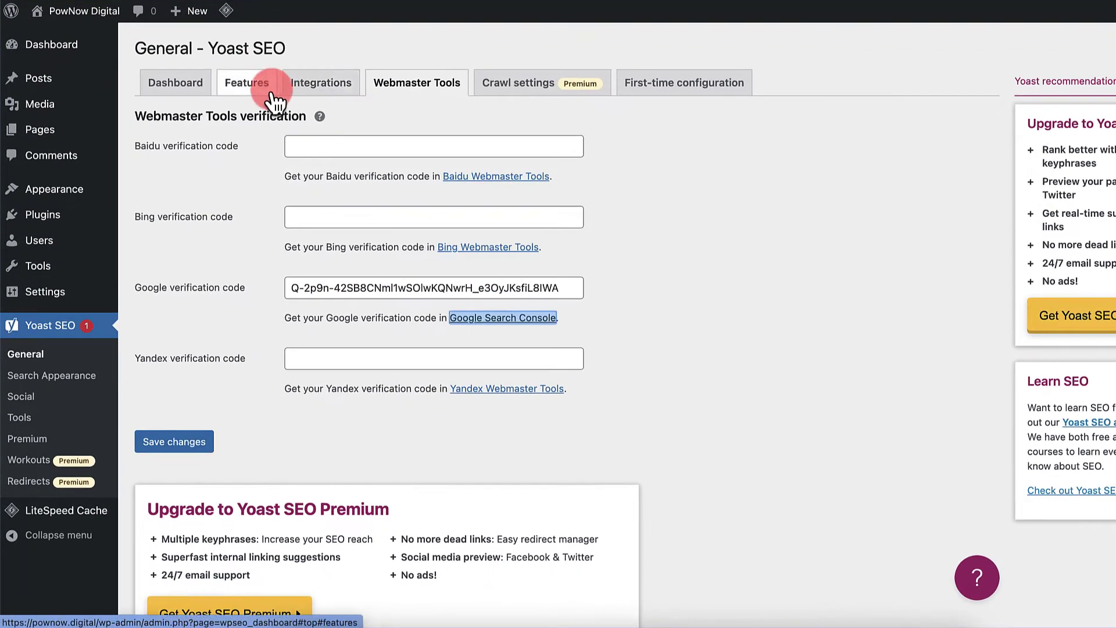
{"action": "left_click", "coordinate": [33, 355]}
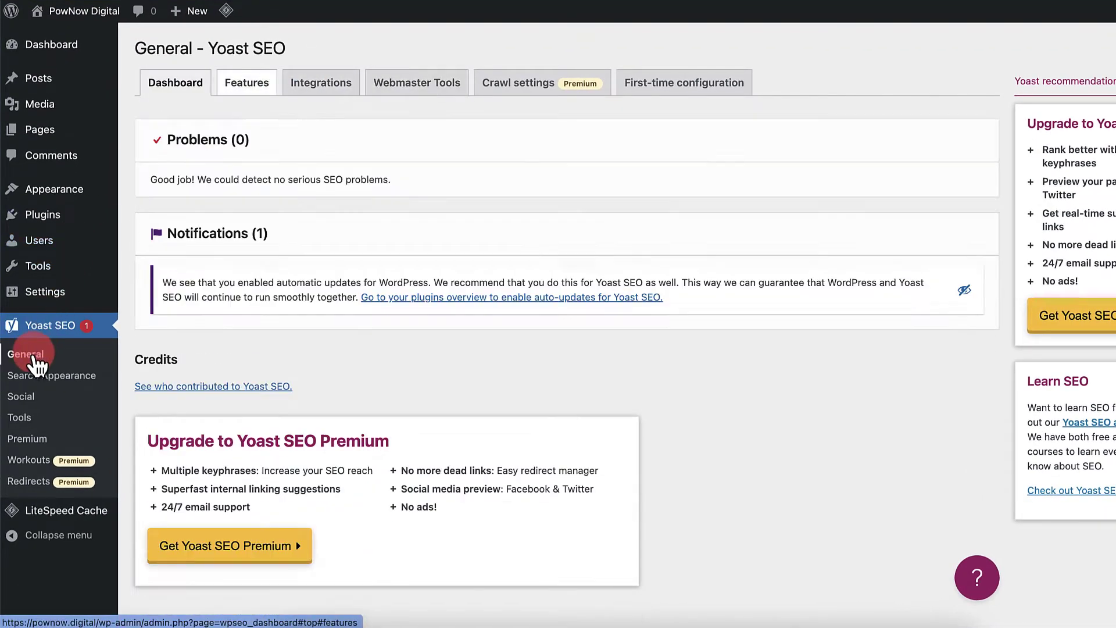
{"action": "left_click", "coordinate": [247, 87]}
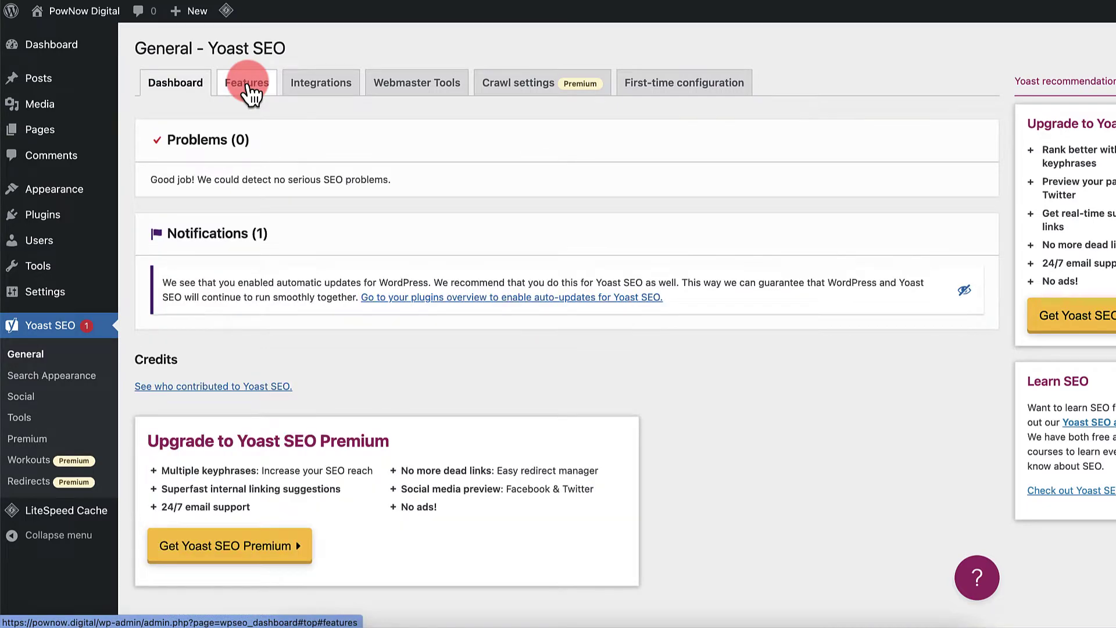
{"action": "left_click", "coordinate": [248, 87]}
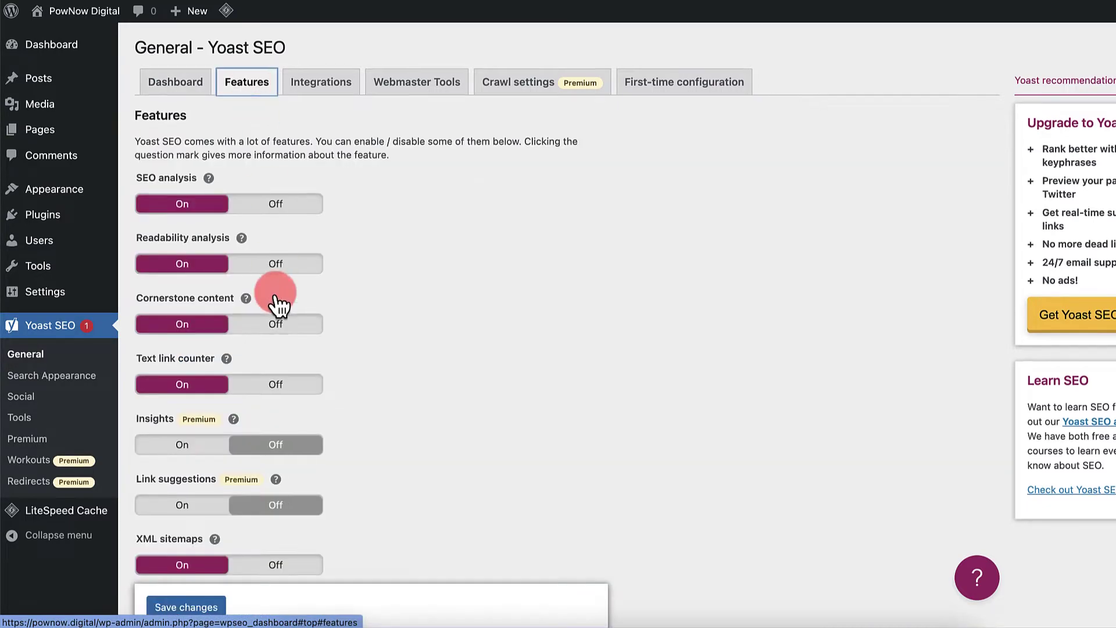
{"action": "scroll", "coordinate": [274, 297], "scroll_direction": "down", "scroll_amount": 5}
{"action": "left_click", "coordinate": [268, 401]}
{"action": "left_click", "coordinate": [200, 395]}
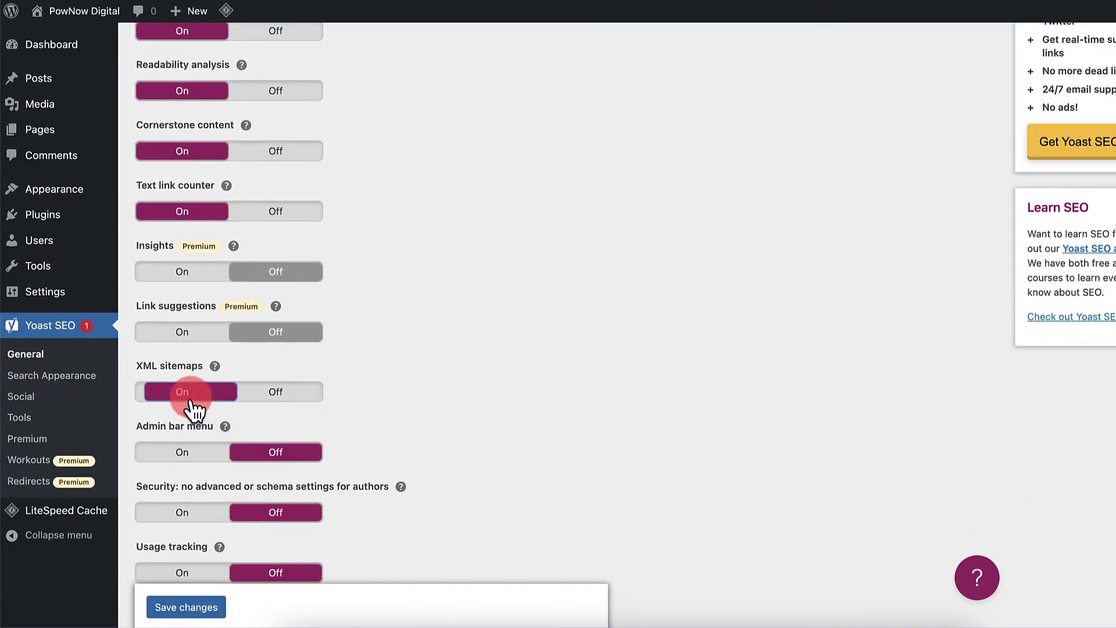
Step: Open the sitemap index from the XML sitemaps help link in a new tab
{"action": "left_click", "coordinate": [215, 367]}
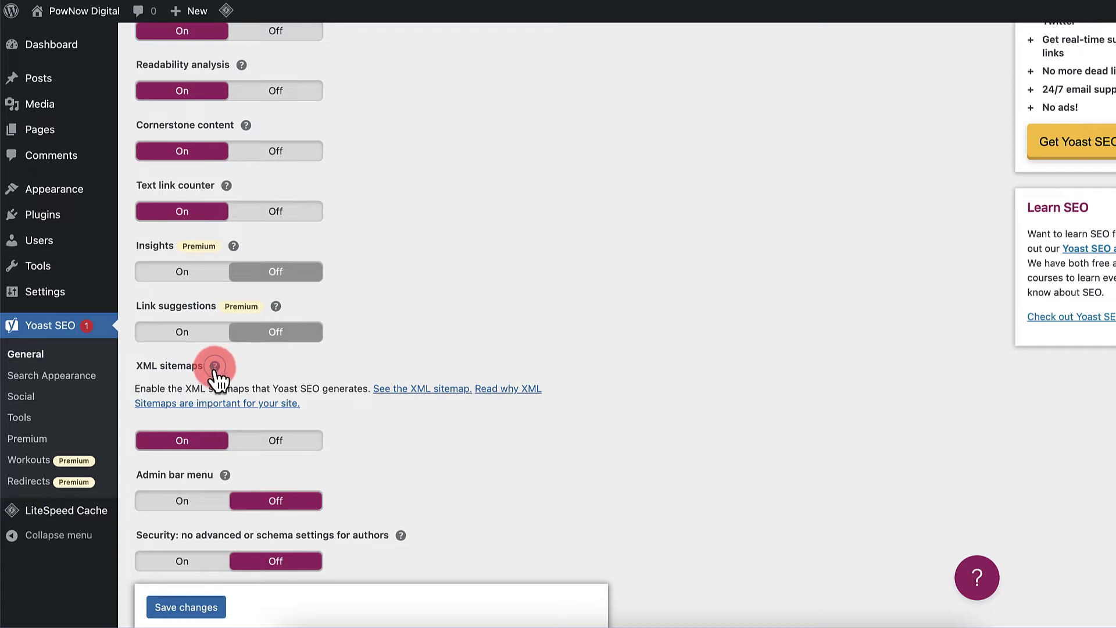
{"action": "right_click", "coordinate": [390, 388]}
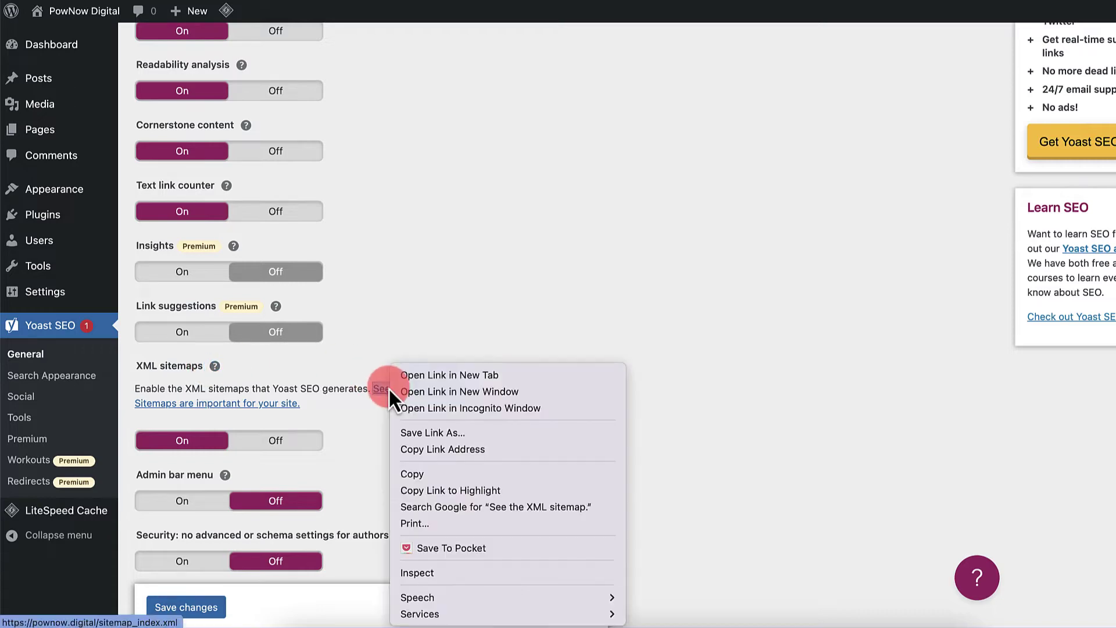
{"action": "left_click", "coordinate": [424, 376]}
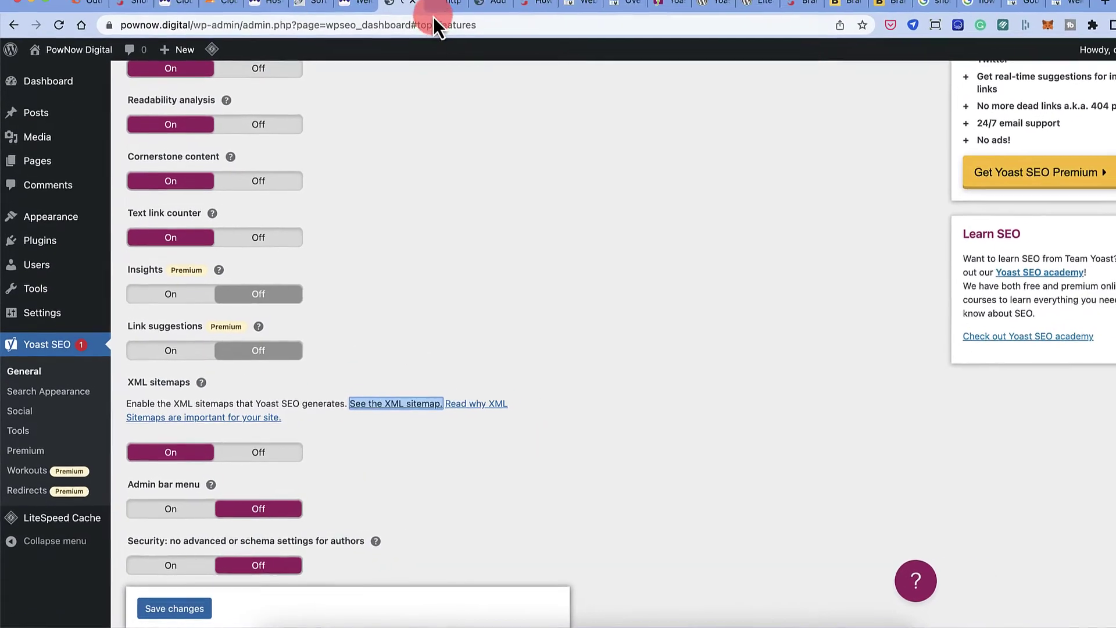
{"action": "left_click", "coordinate": [439, 4]}
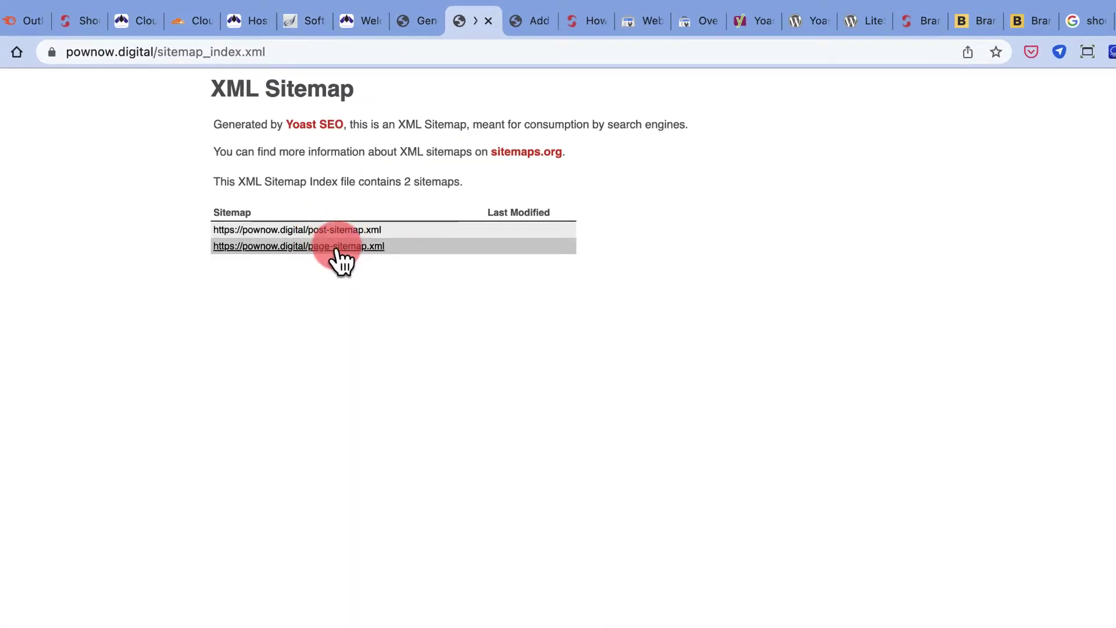
Step: Check post-sitemap.xml in a new tab, then close it
{"action": "right_click", "coordinate": [330, 232]}
{"action": "left_click", "coordinate": [351, 239]}
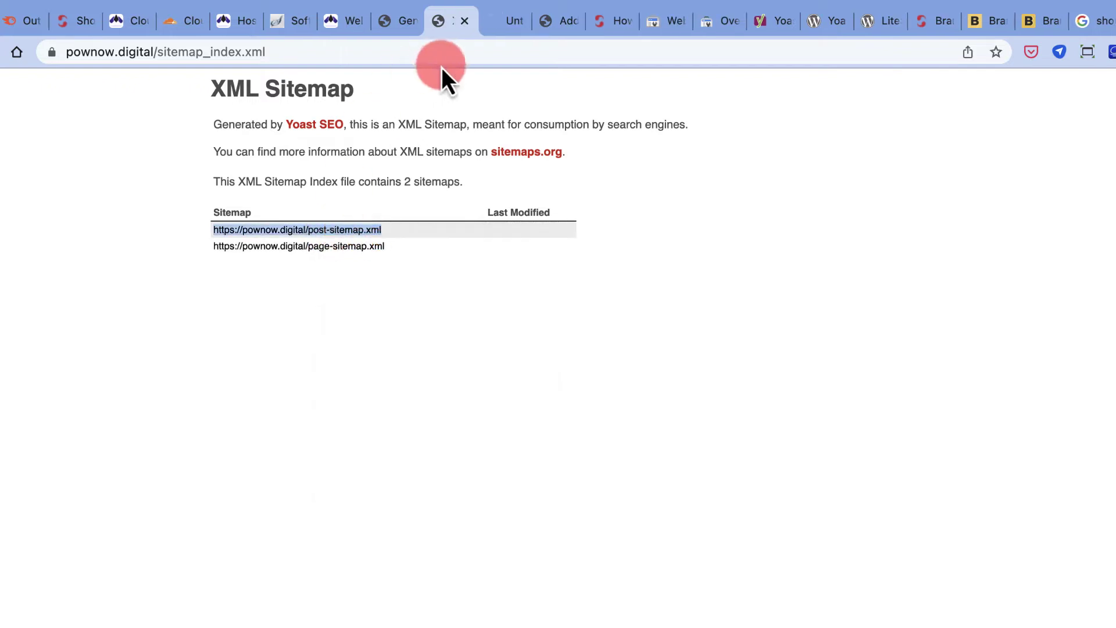
{"action": "left_click", "coordinate": [497, 27]}
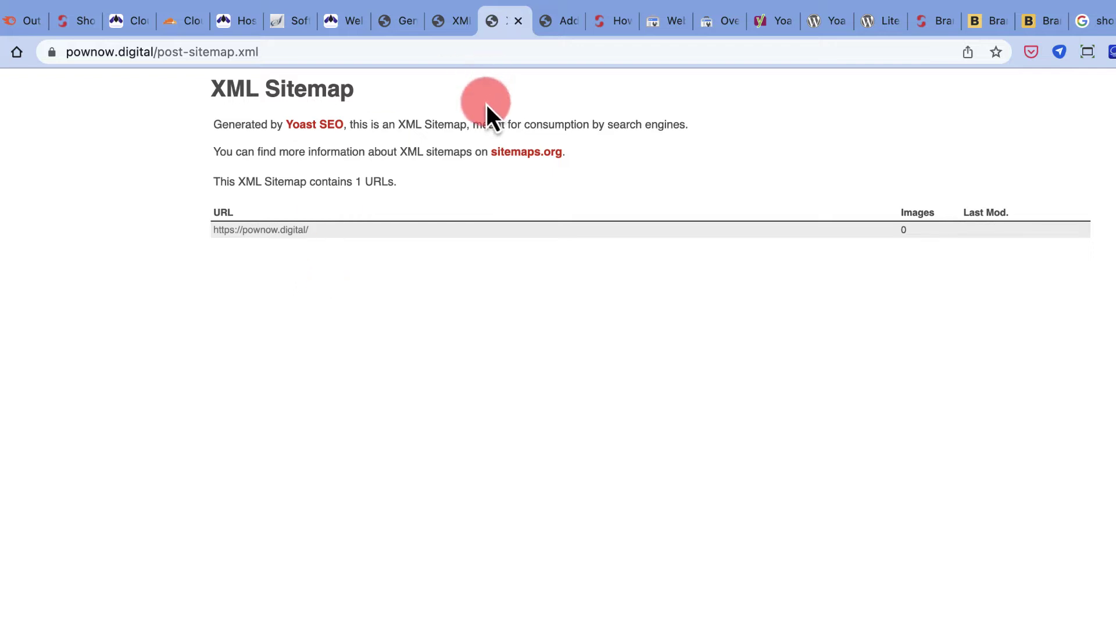
{"action": "left_click", "coordinate": [518, 24]}
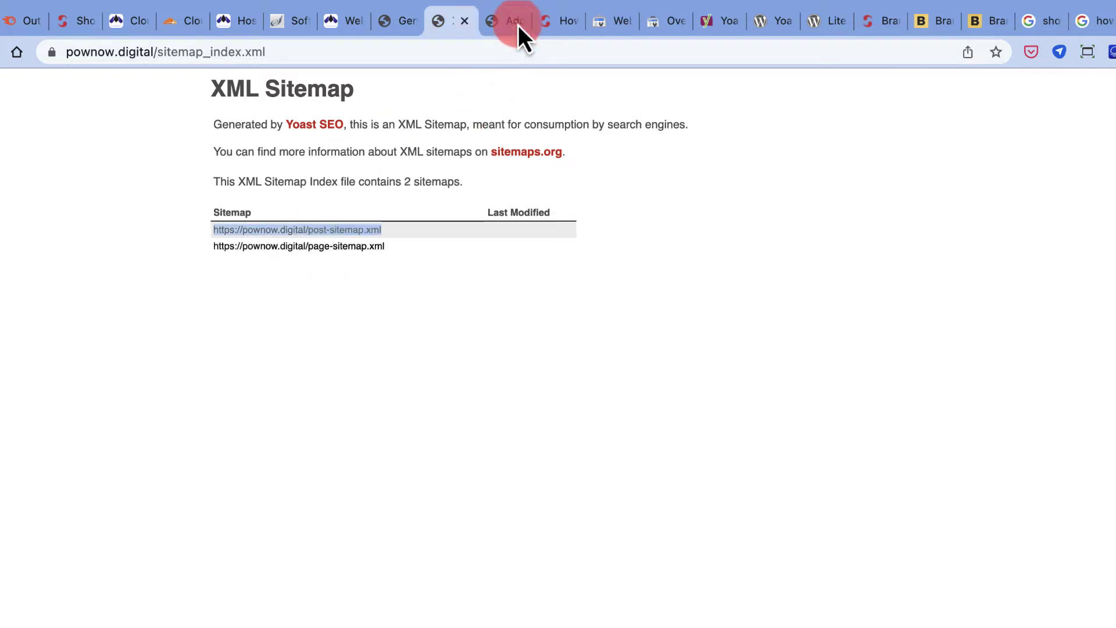
Step: Check page-sitemap.xml in a new tab, then close it
{"action": "right_click", "coordinate": [338, 250]}
{"action": "left_click", "coordinate": [338, 256]}
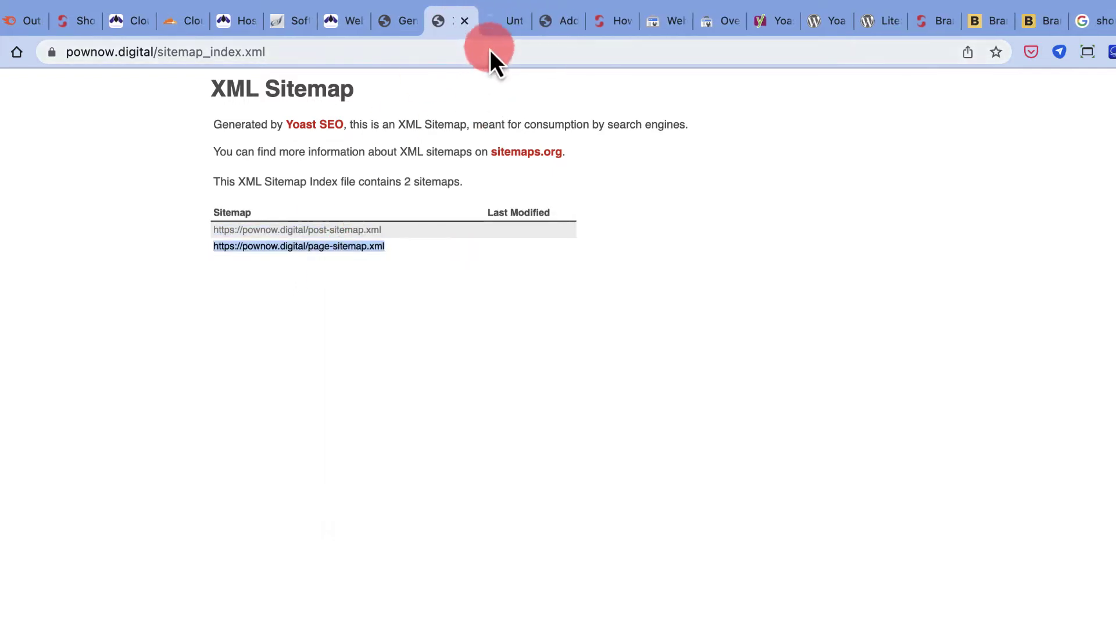
{"action": "left_click", "coordinate": [501, 27]}
{"action": "left_click", "coordinate": [518, 21]}
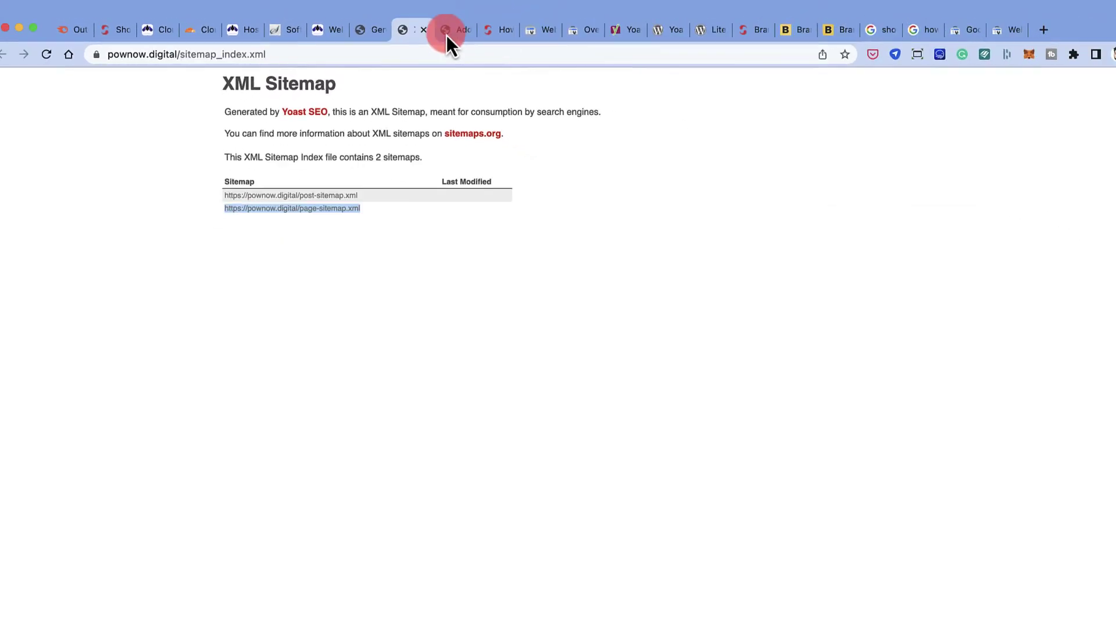
{"action": "left_click", "coordinate": [977, 31]}
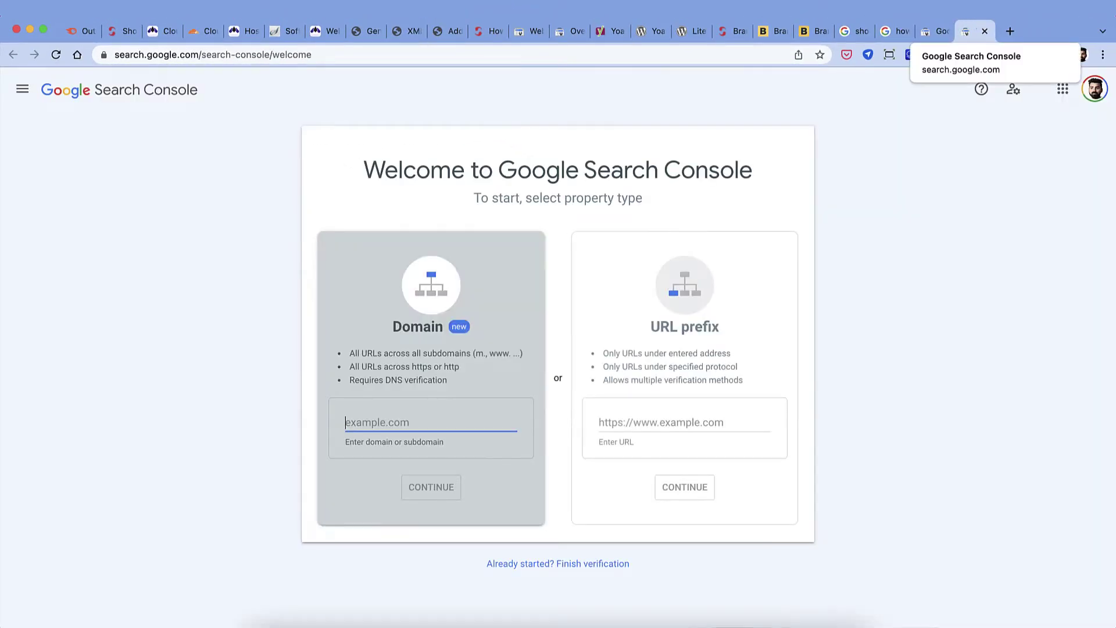
{"action": "left_click_drag", "start_coordinate": [977, 31], "coordinate": [595, 40]}
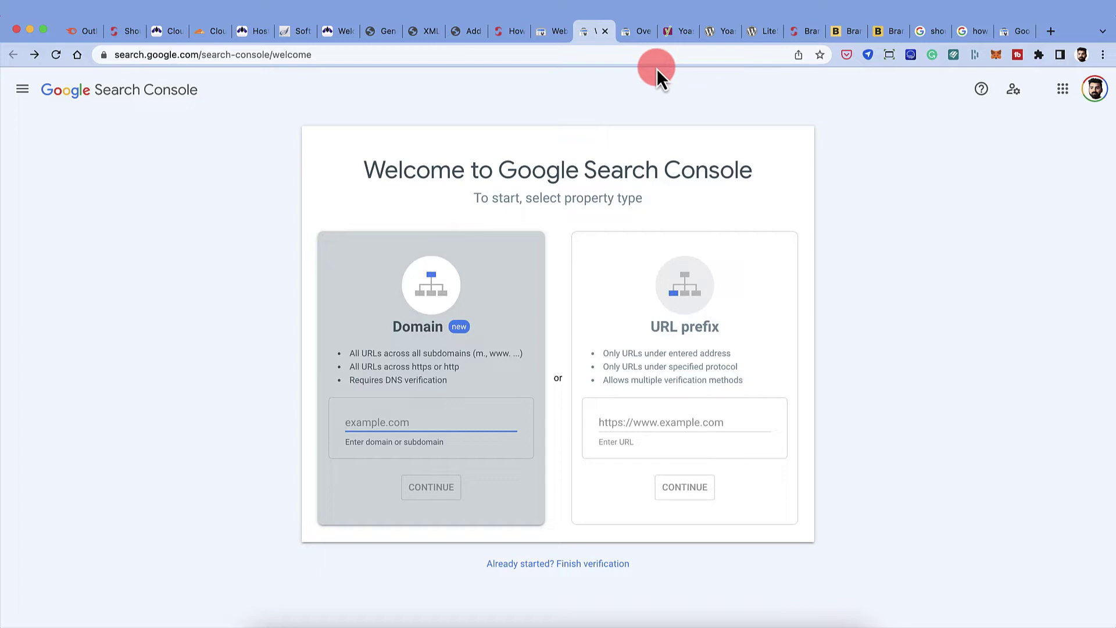
{"action": "left_click", "coordinate": [213, 32]}
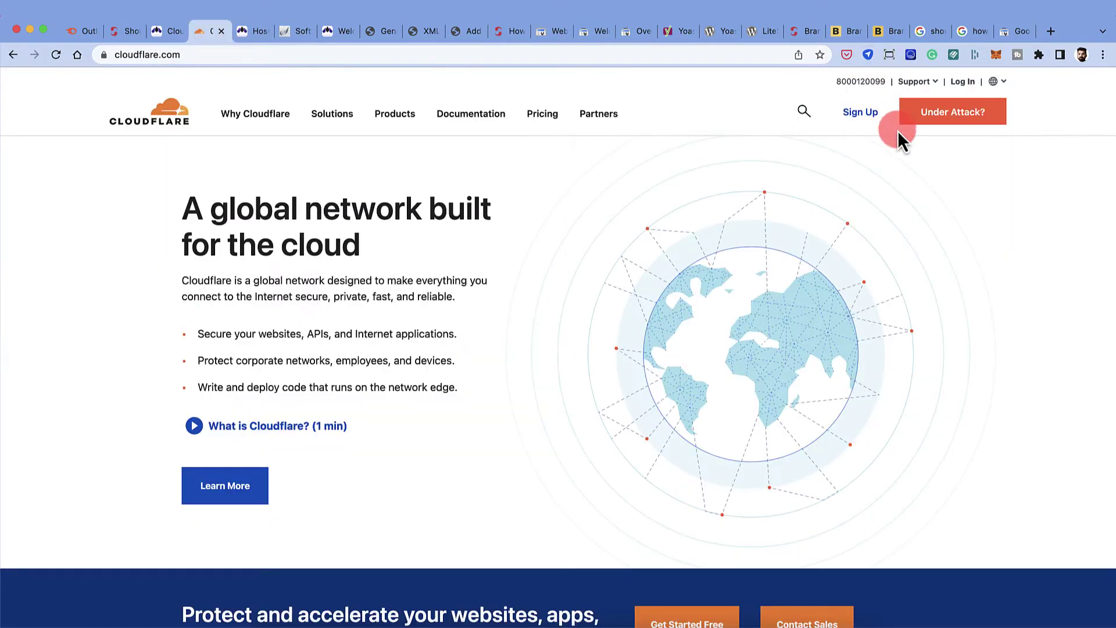
{"action": "left_click", "coordinate": [954, 84]}
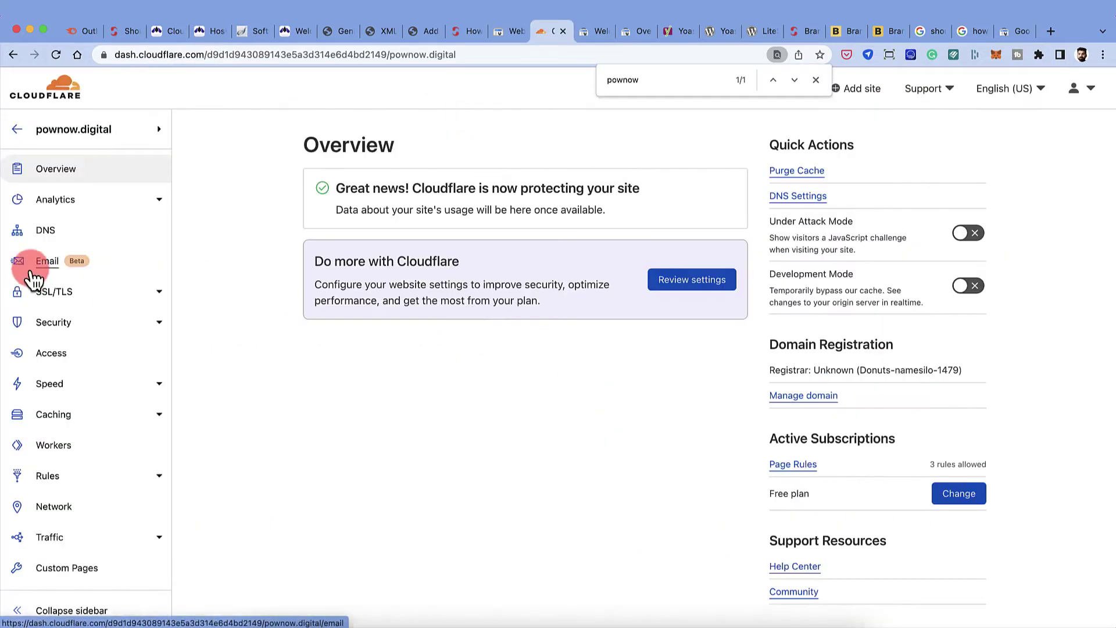
{"action": "left_click", "coordinate": [45, 233]}
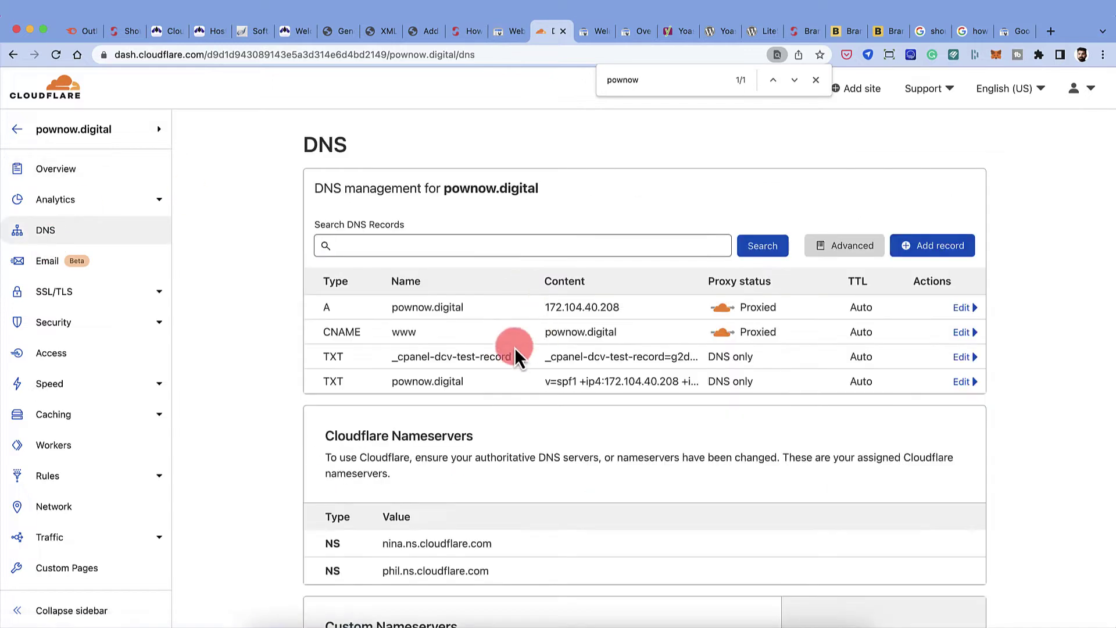
{"action": "left_click", "coordinate": [499, 33]}
{"action": "left_click", "coordinate": [590, 33]}
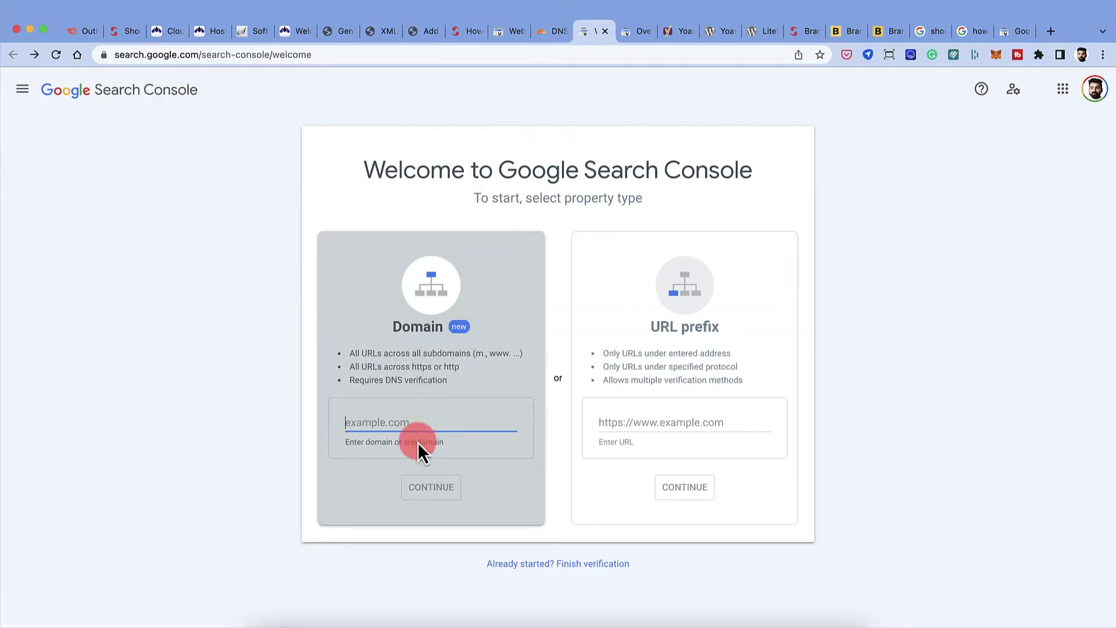
Step: Add pownow.digital as a Domain property and copy its DNS TXT verification record
{"action": "left_click", "coordinate": [413, 422]}
{"action": "type", "text": "pownow.digita"}
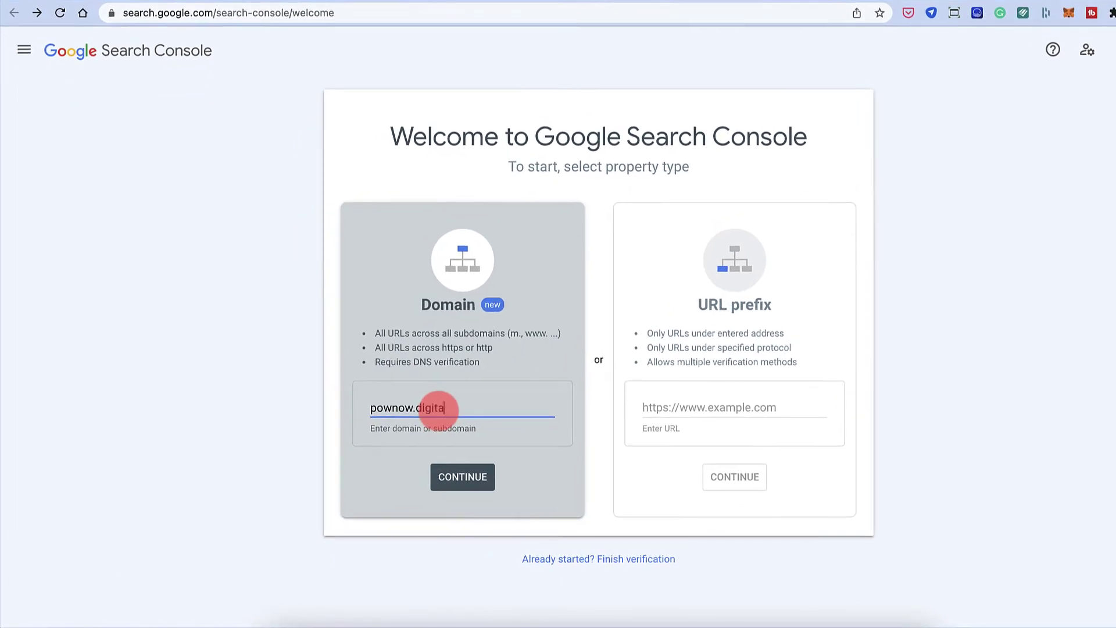
{"action": "type", "text": "l"}
{"action": "left_click", "coordinate": [459, 478]}
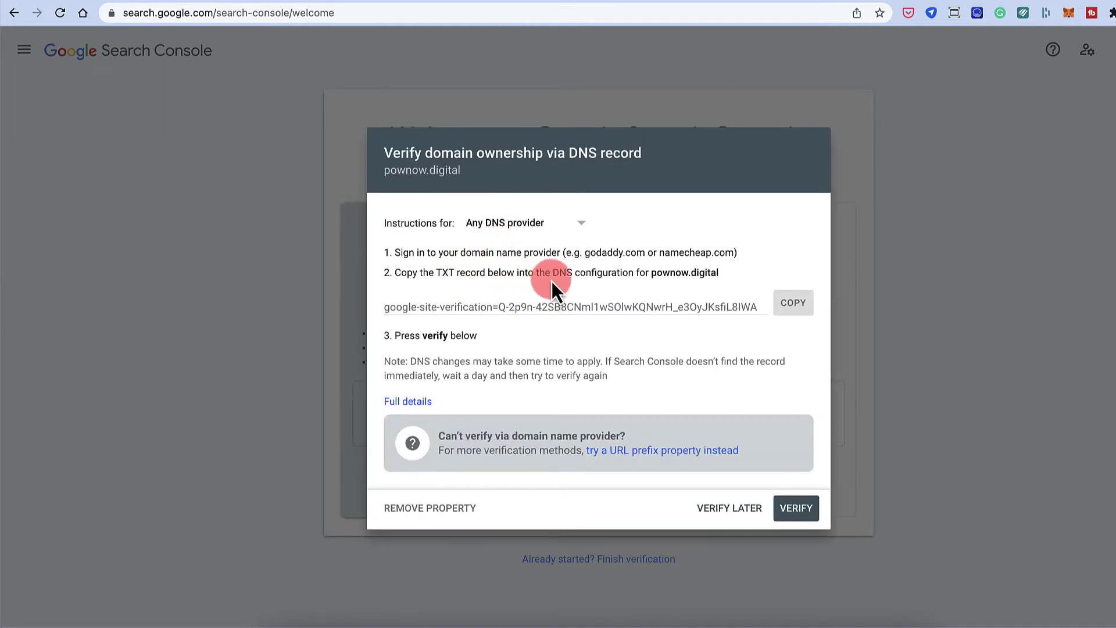
{"action": "left_click_drag", "start_coordinate": [651, 273], "coordinate": [727, 272]}
{"action": "double_click", "coordinate": [692, 312]}
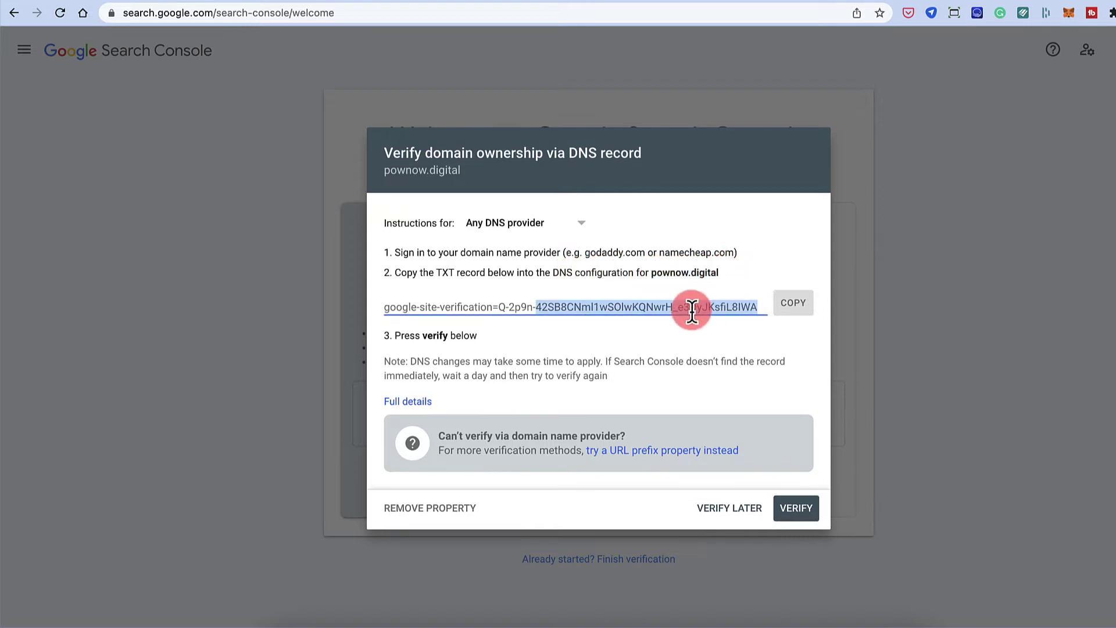
{"action": "left_click", "coordinate": [788, 305]}
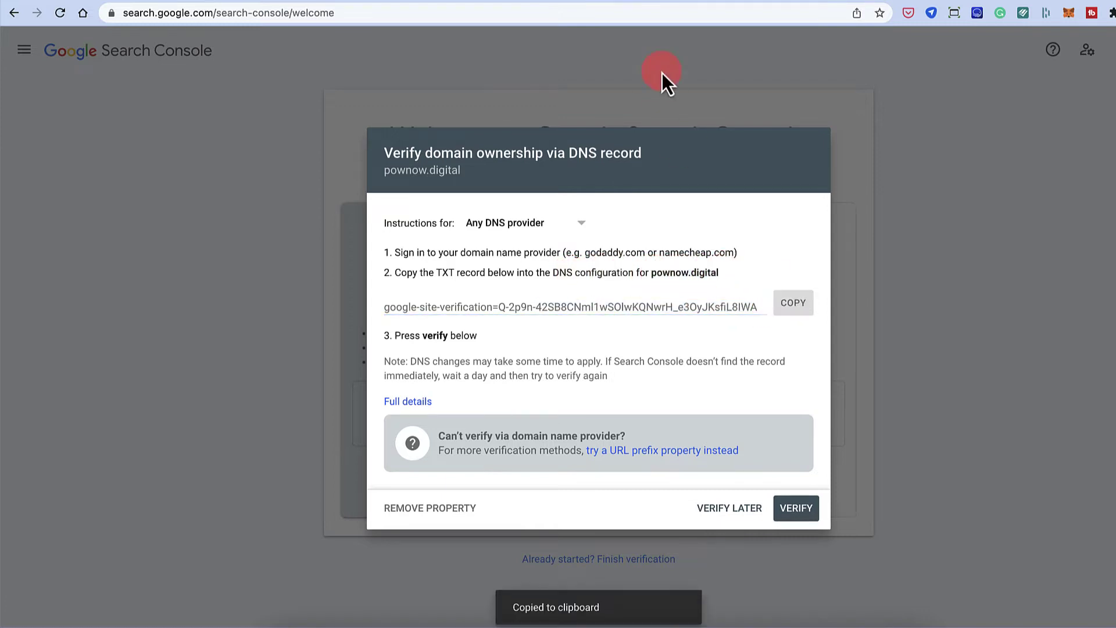
Step: Start a new Cloudflare DNS record of type TXT with Name @
{"action": "left_click", "coordinate": [578, 7]}
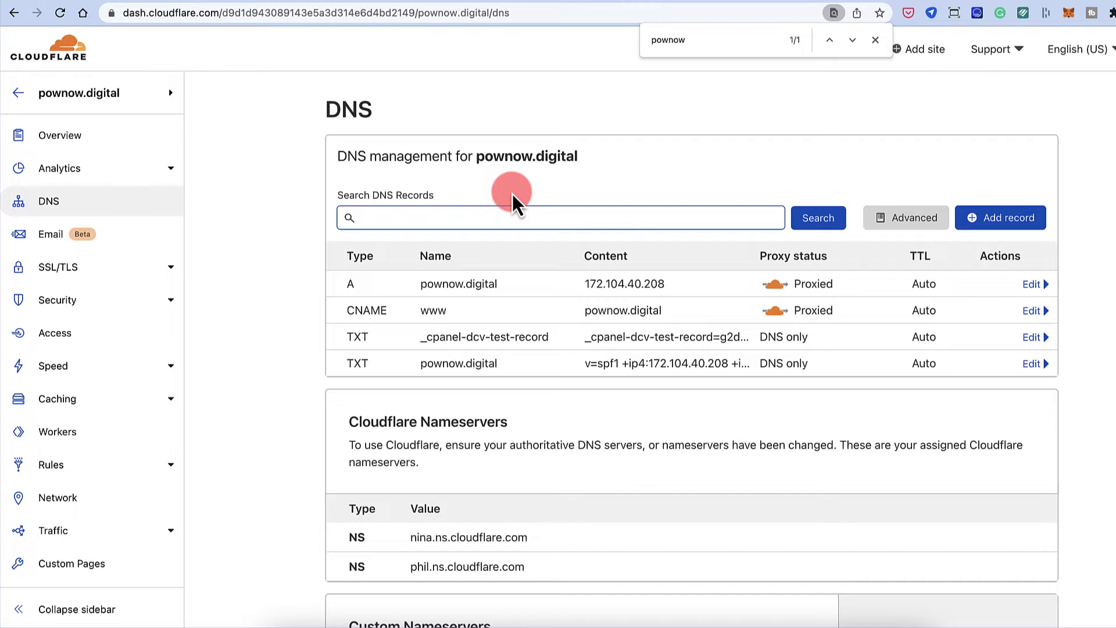
{"action": "left_click", "coordinate": [976, 220]}
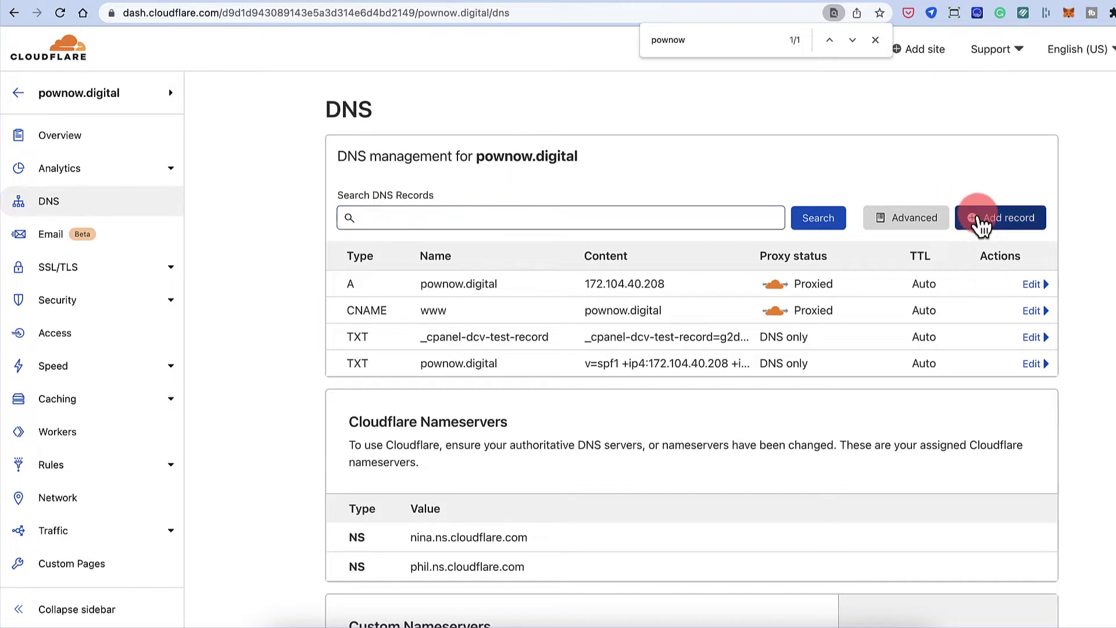
{"action": "left_click", "coordinate": [385, 299]}
{"action": "scroll", "coordinate": [379, 396], "scroll_direction": "down", "scroll_amount": 5}
{"action": "left_click", "coordinate": [370, 424]}
{"action": "left_click", "coordinate": [465, 299]}
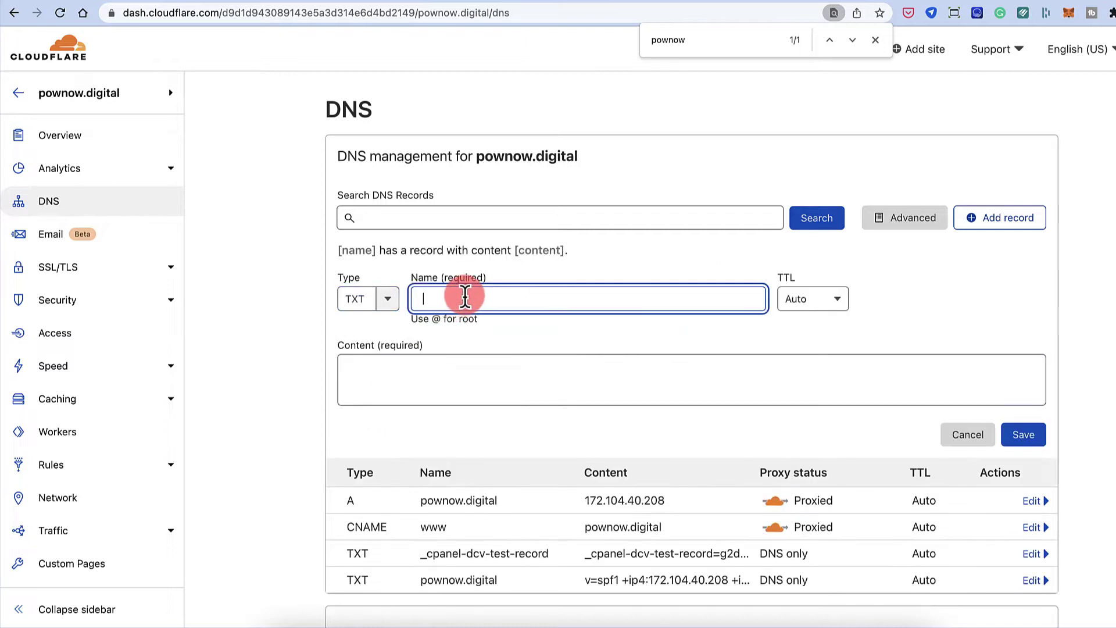
{"action": "type", "text": "@"}
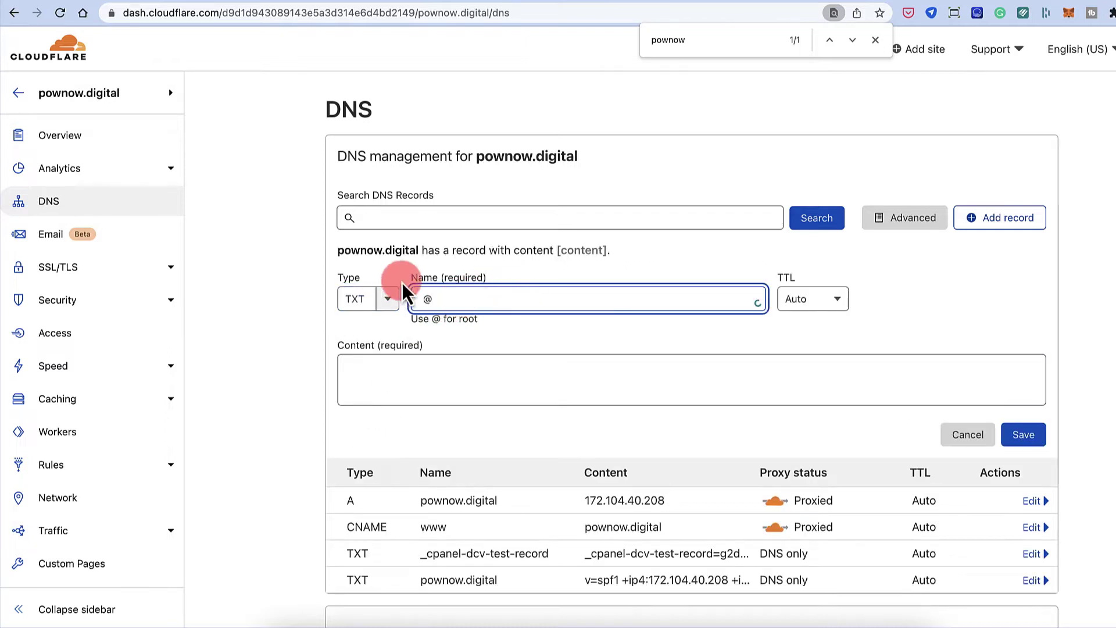
{"action": "key", "text": "BackSpace"}
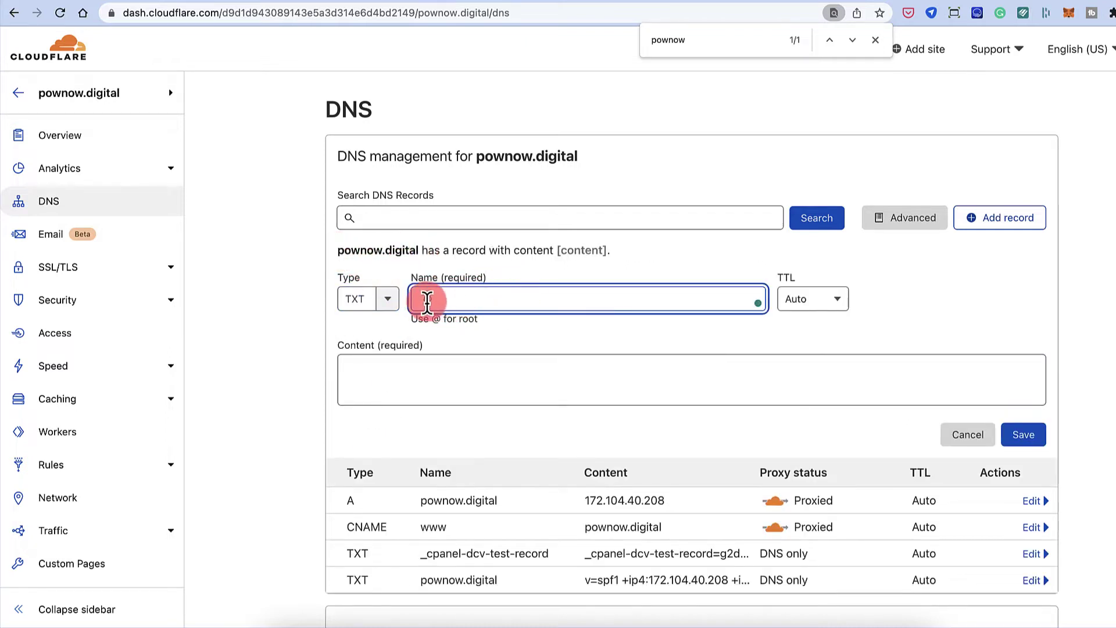
{"action": "type", "text": "@"}
Step: Paste the Google verification value as the record's content and save it
{"action": "left_click", "coordinate": [448, 378]}
{"action": "key", "text": "ctrl+v"}
{"action": "left_click", "coordinate": [1022, 436]}
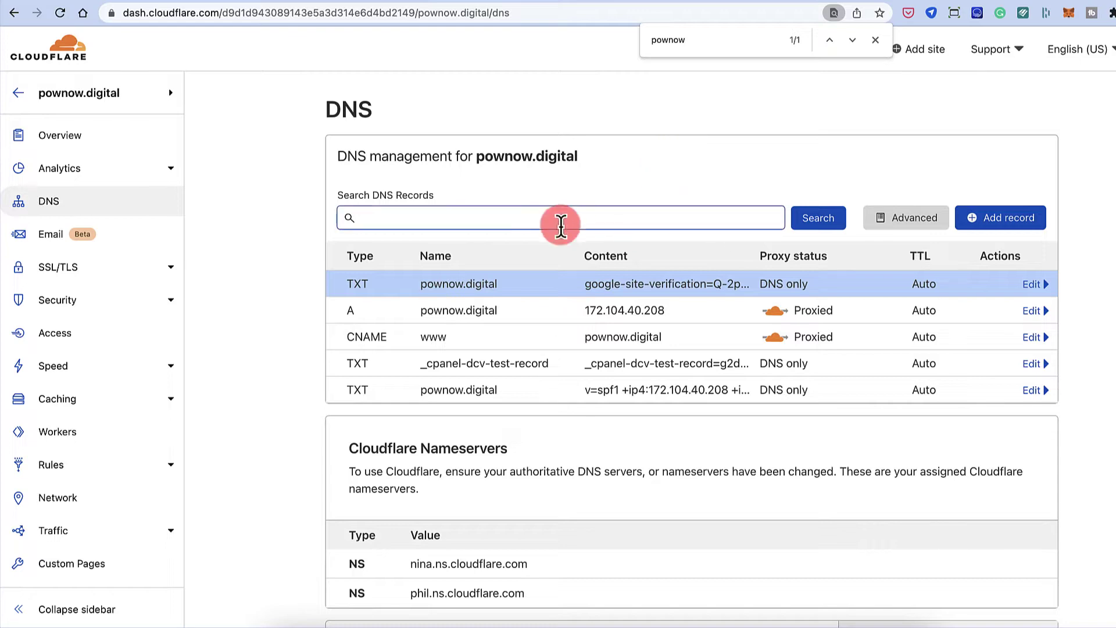
{"action": "left_click", "coordinate": [640, 7]}
Step: Verify the DNS TXT record and go to the pownow.digital property Overview
{"action": "left_click", "coordinate": [790, 509]}
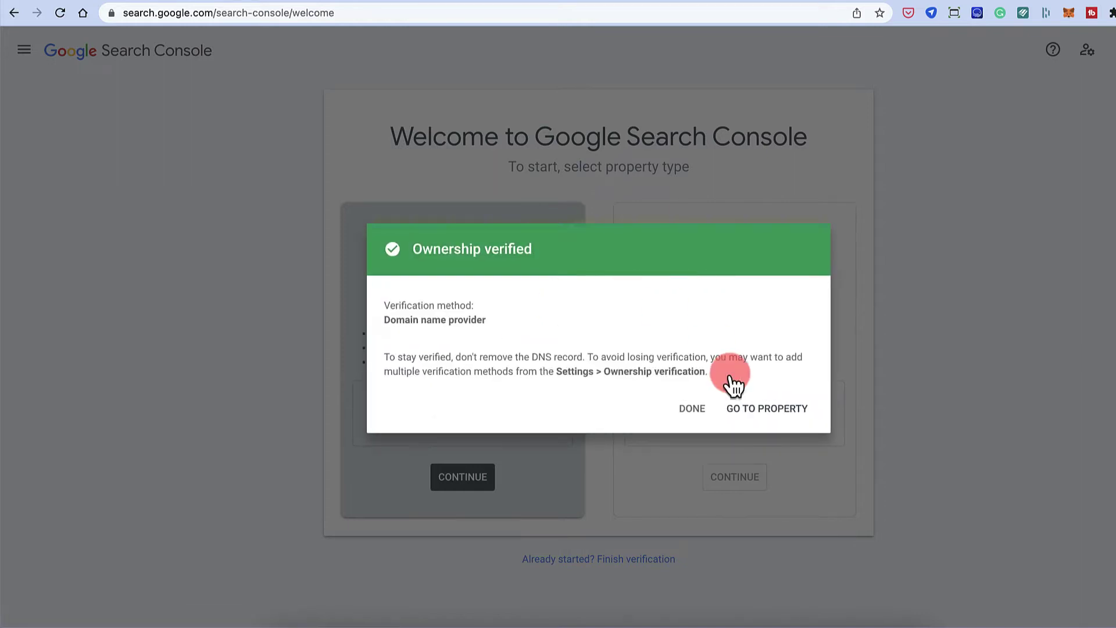
{"action": "left_click", "coordinate": [750, 406]}
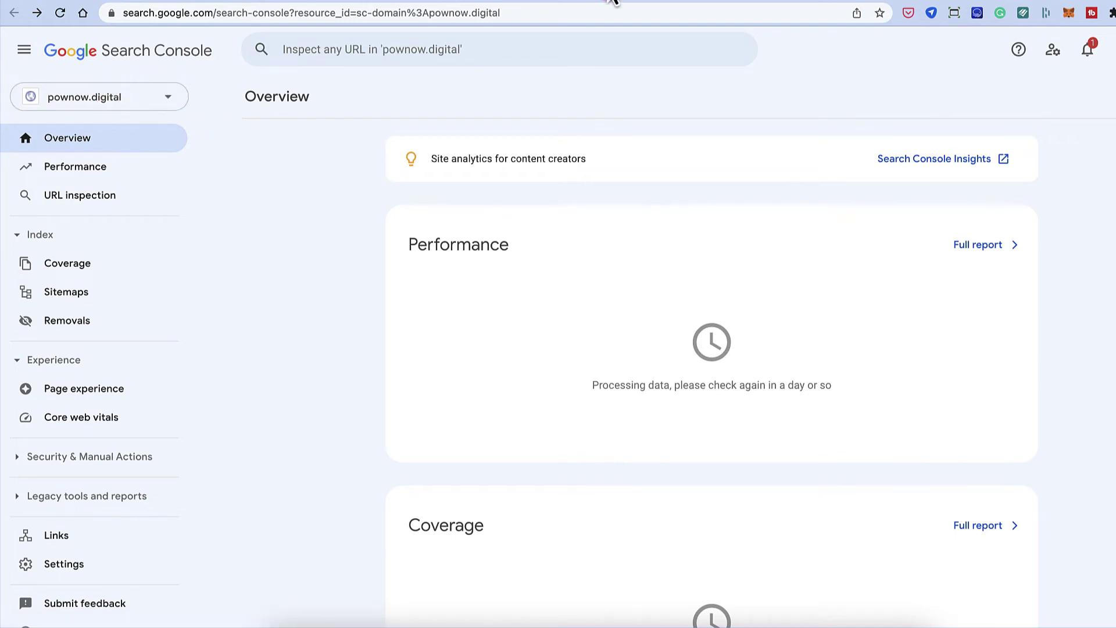
Step: Submit the post-sitemap.xml URL, copied from the sitemap index, in the Sitemaps report
{"action": "left_click", "coordinate": [251, 240]}
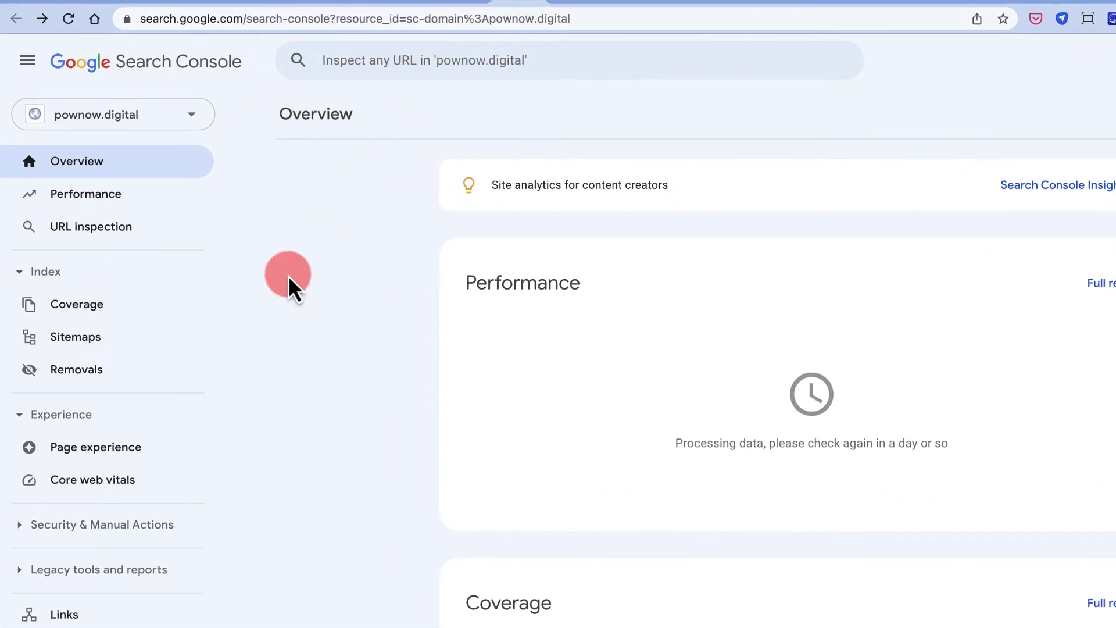
{"action": "left_click", "coordinate": [86, 336]}
{"action": "left_click", "coordinate": [612, 205]}
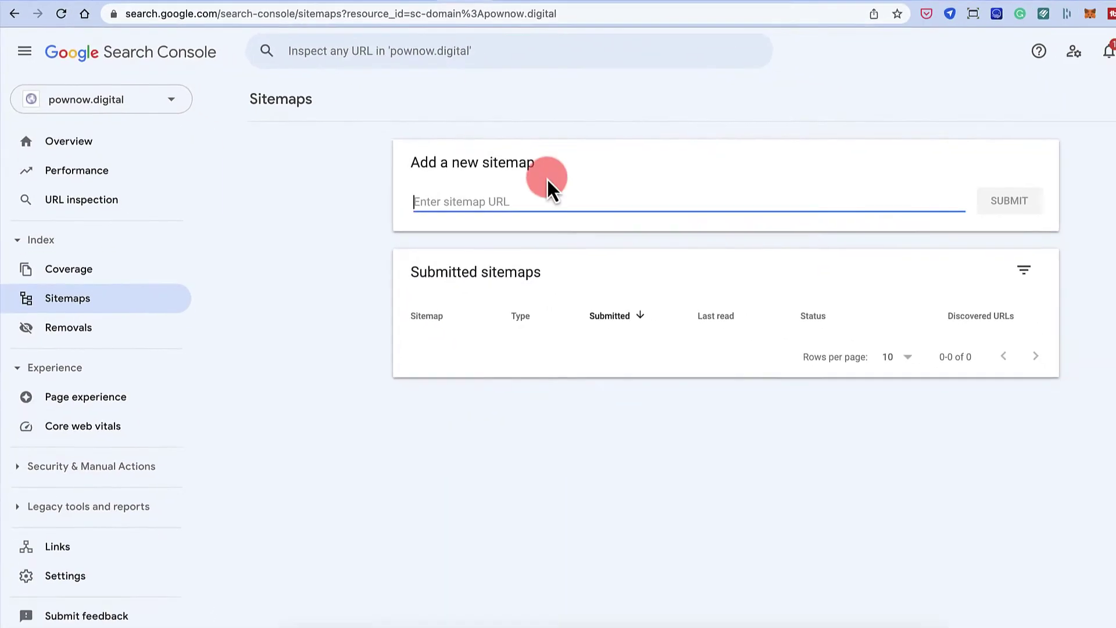
{"action": "left_click", "coordinate": [401, 23]}
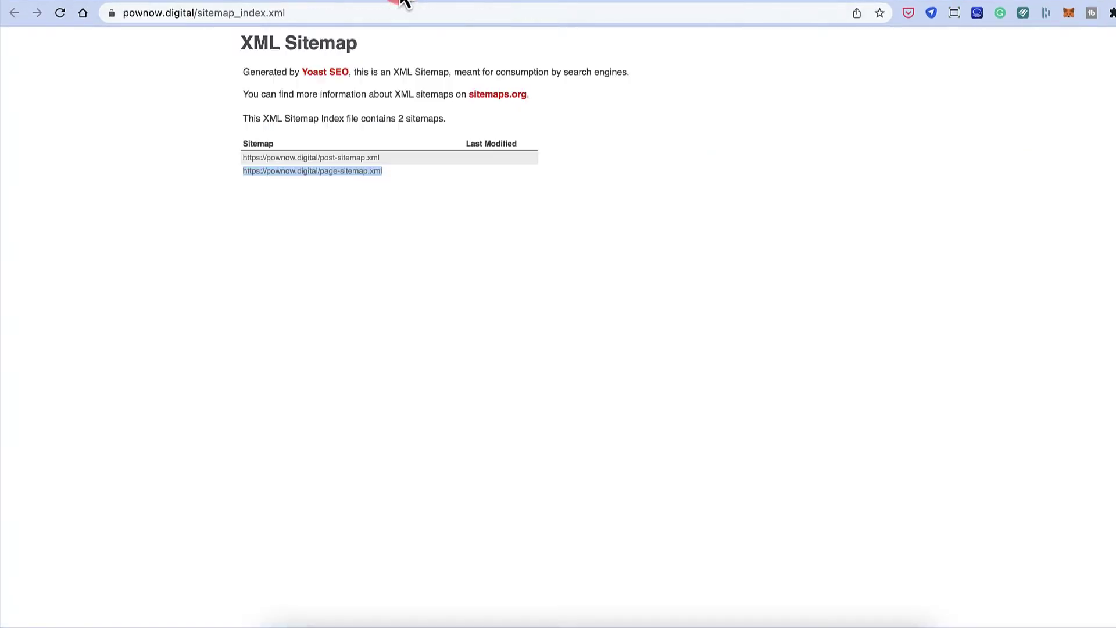
{"action": "right_click", "coordinate": [358, 158]}
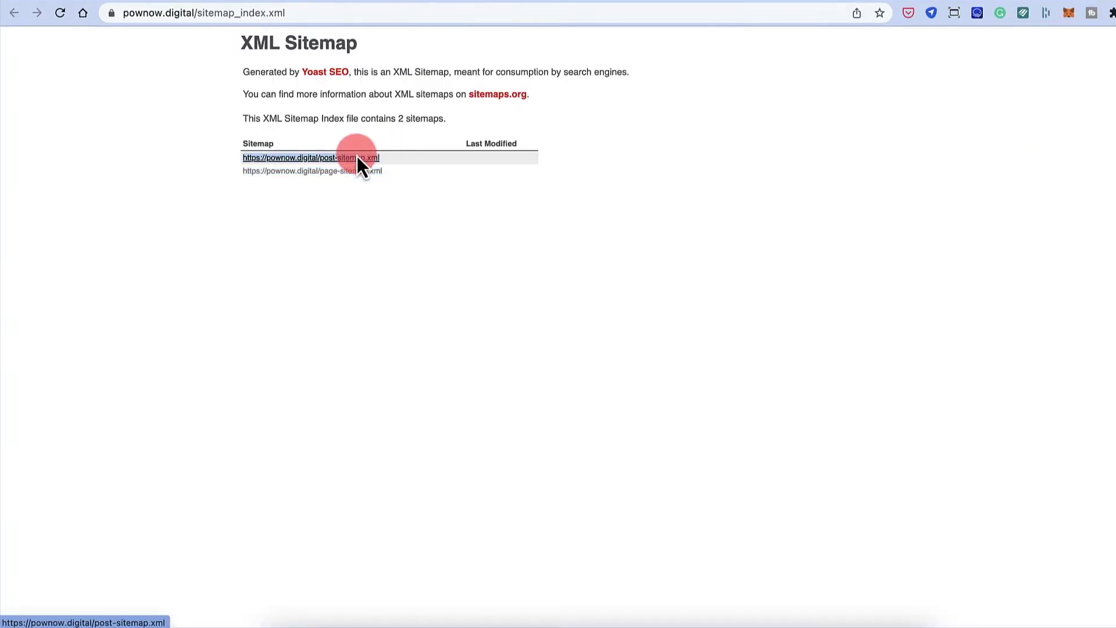
{"action": "left_click", "coordinate": [420, 233]}
{"action": "left_click", "coordinate": [450, 2]}
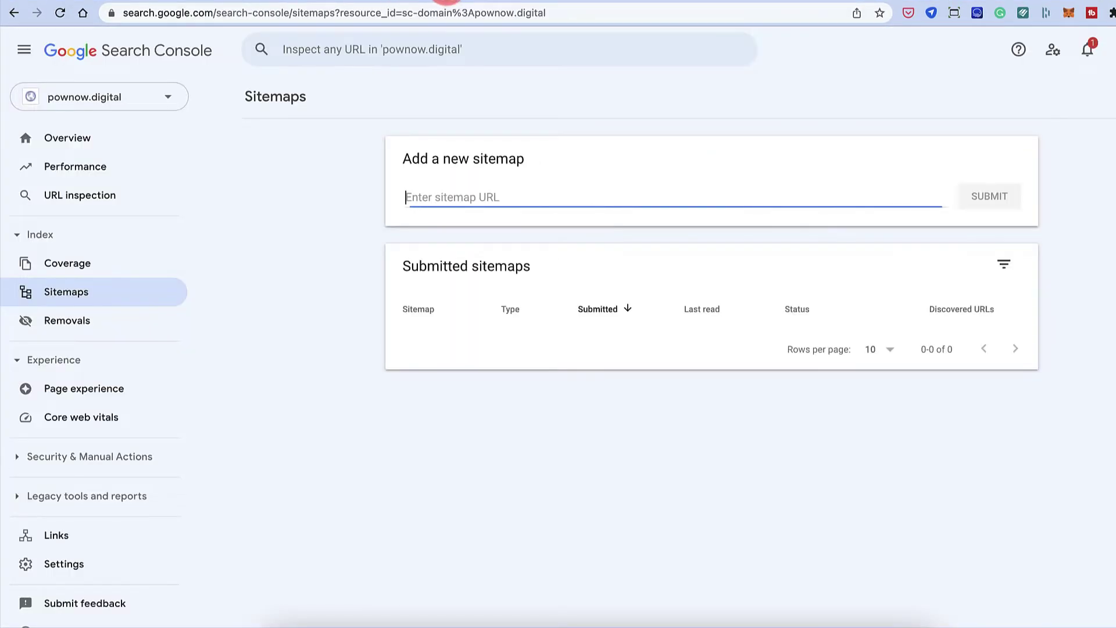
{"action": "key", "text": "super+v"}
{"action": "left_click", "coordinate": [506, 189]}
{"action": "left_click", "coordinate": [988, 197]}
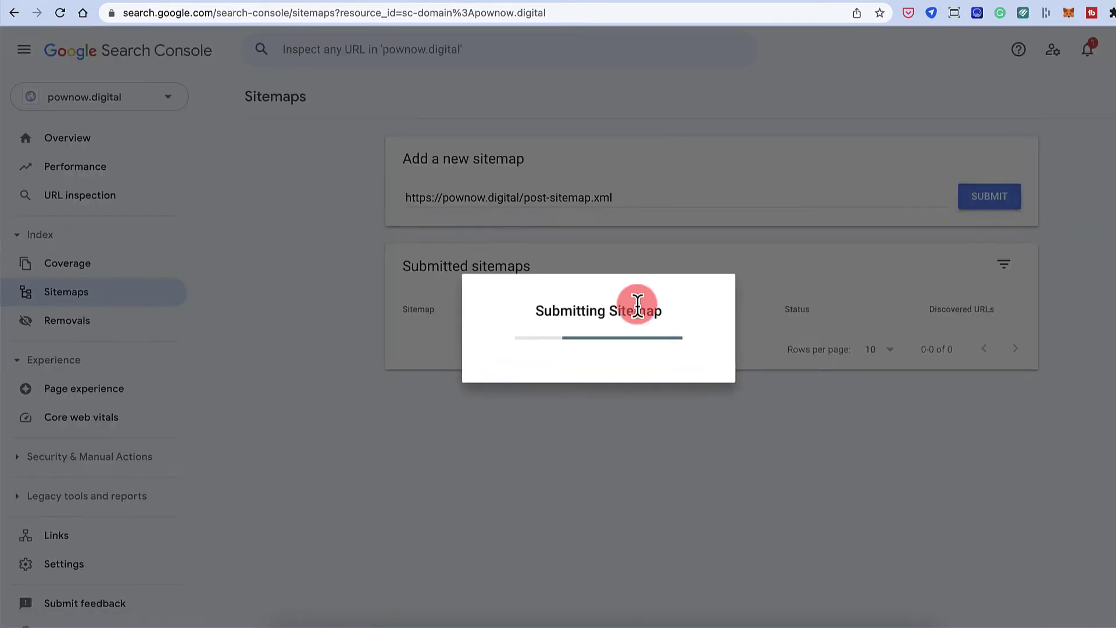
{"action": "left_click", "coordinate": [780, 390]}
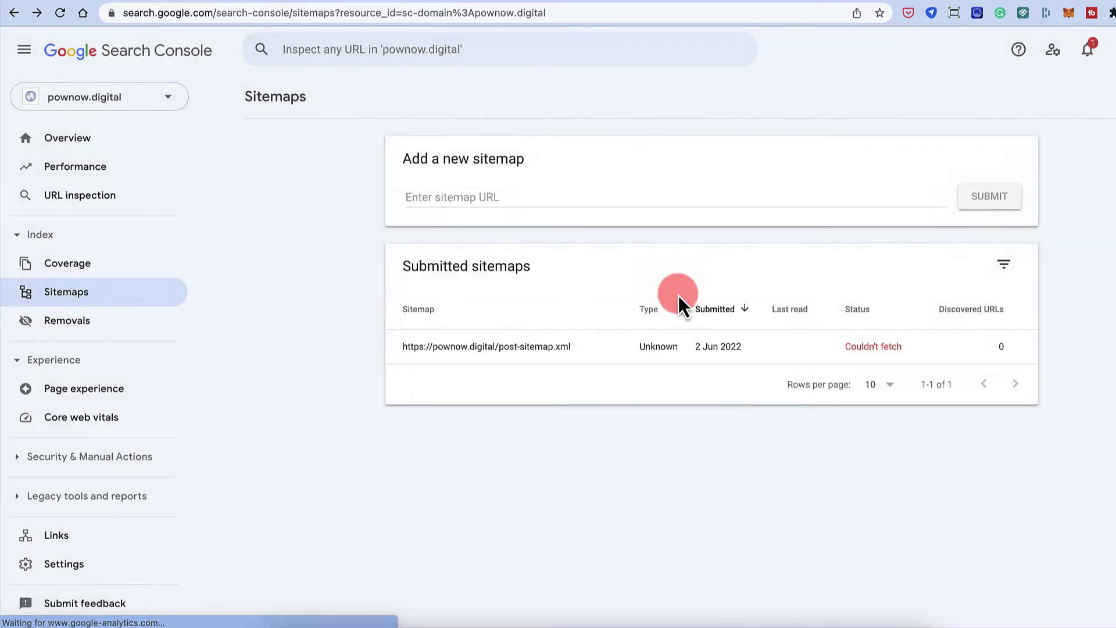
Step: Copy the page-sitemap.xml URL from the sitemap index and submit it
{"action": "left_click", "coordinate": [399, 4]}
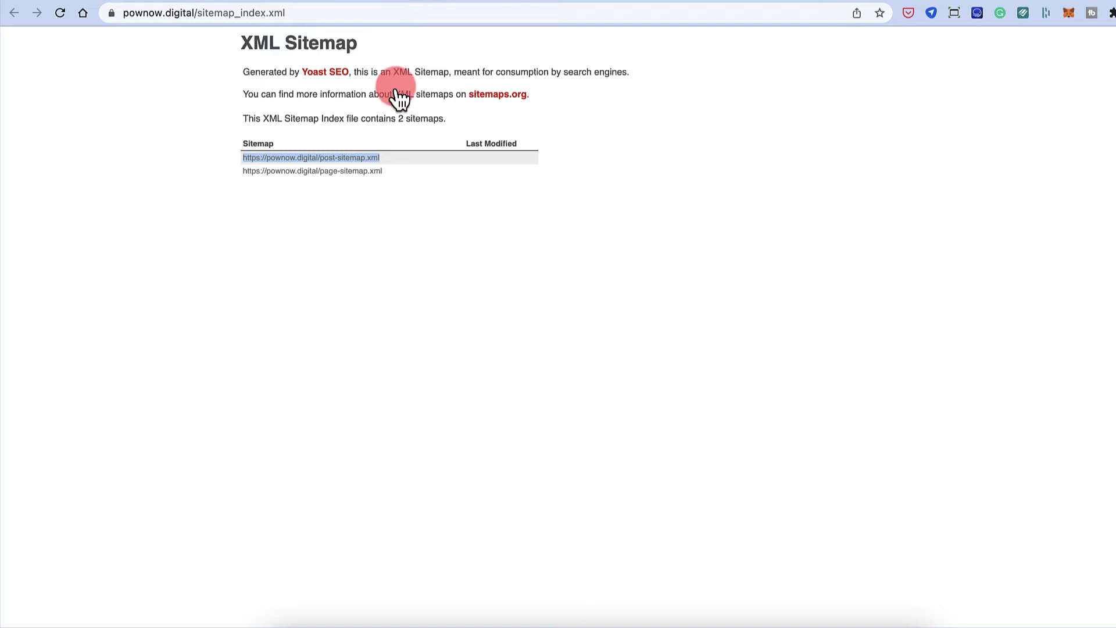
{"action": "right_click", "coordinate": [343, 174]}
{"action": "left_click", "coordinate": [399, 252]}
{"action": "left_click", "coordinate": [456, 6]}
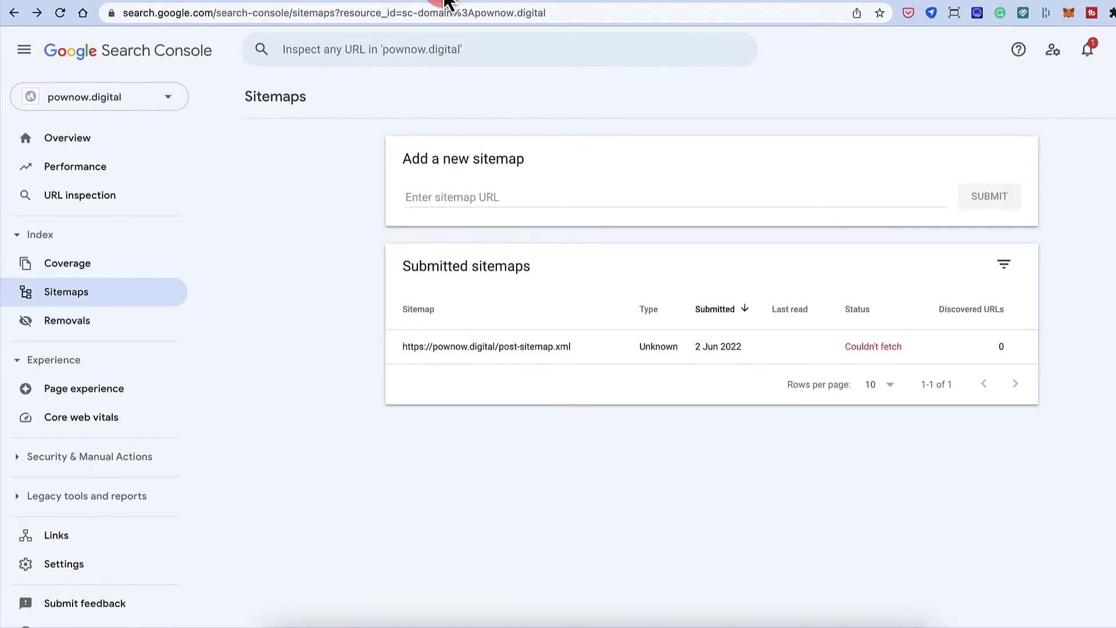
{"action": "left_click", "coordinate": [571, 207]}
{"action": "key", "text": "ctrl+v"}
{"action": "left_click", "coordinate": [977, 212]}
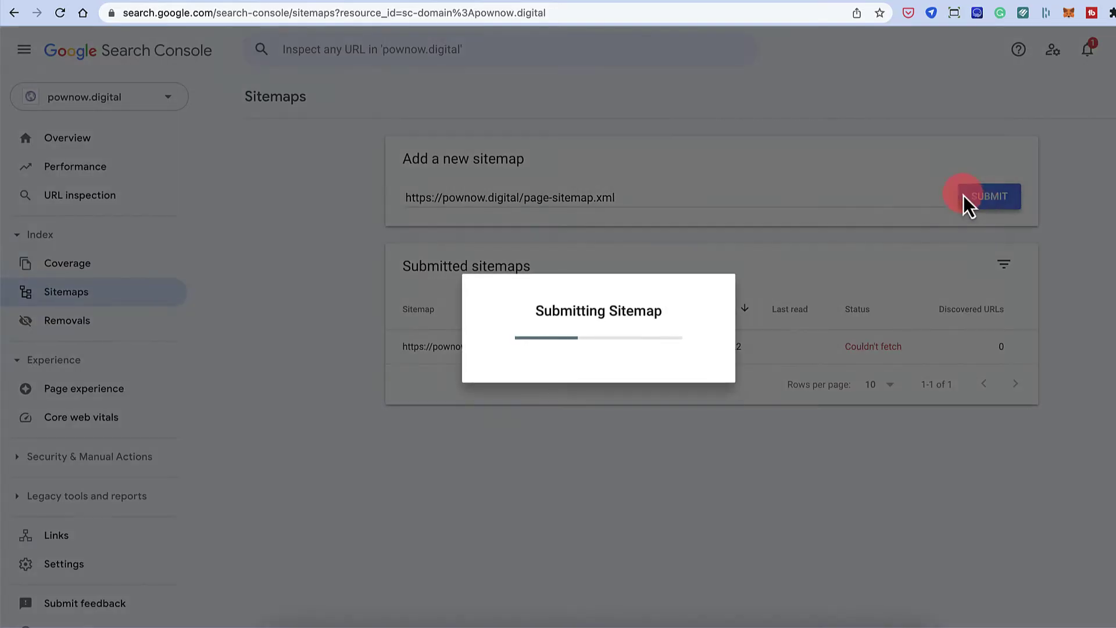
Step: Copy the sitemap_index.xml address and submit it as a third sitemap
{"action": "left_click", "coordinate": [399, 5]}
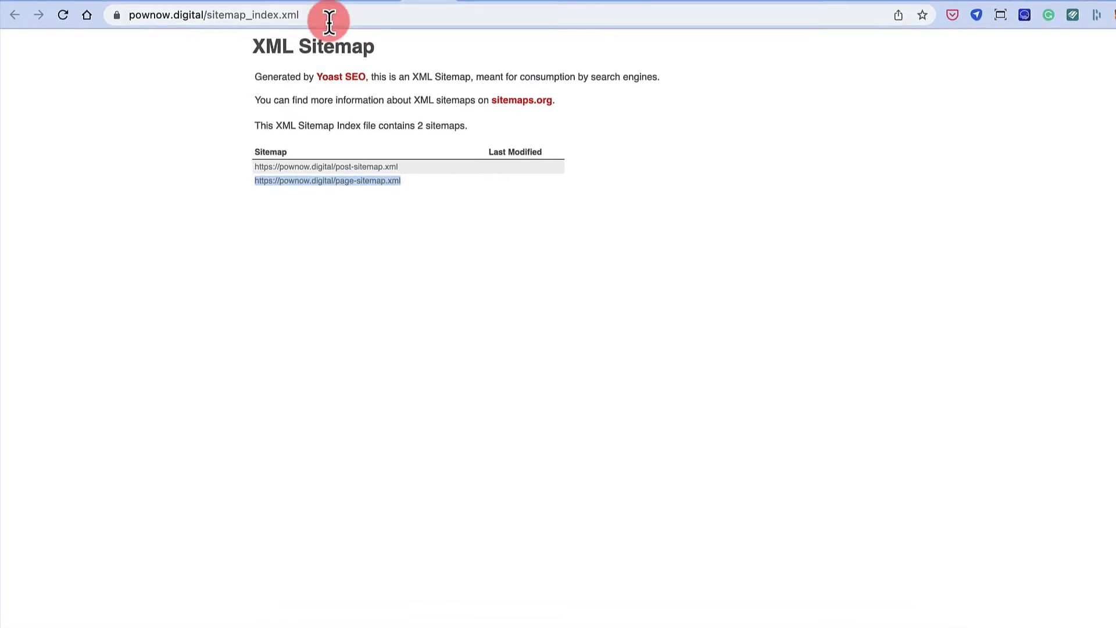
{"action": "left_click", "coordinate": [324, 18]}
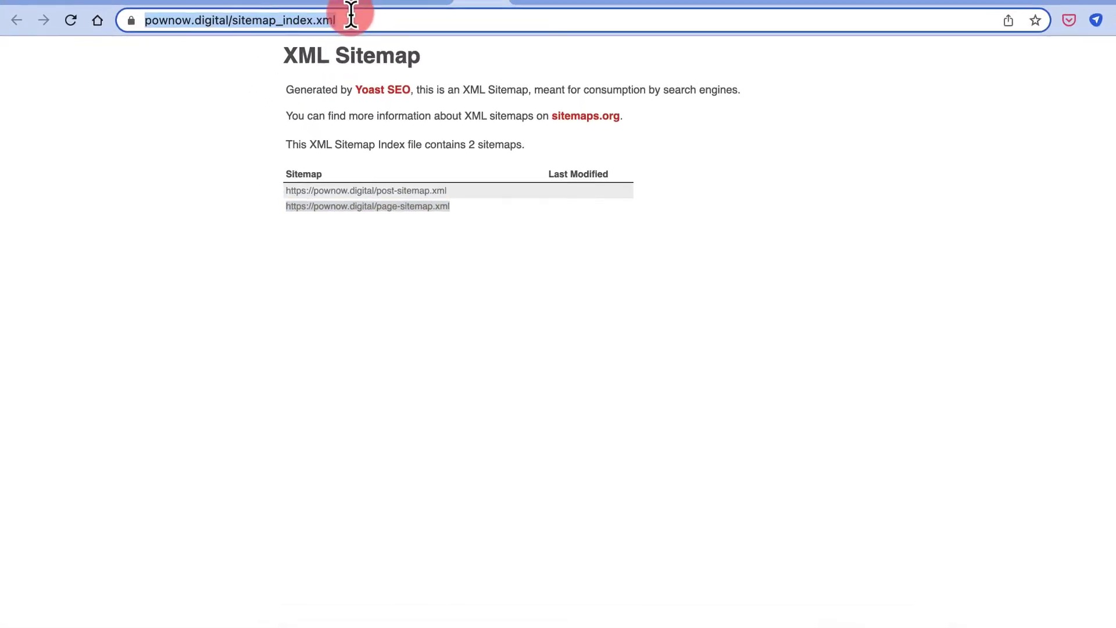
{"action": "right_click", "coordinate": [401, 212]}
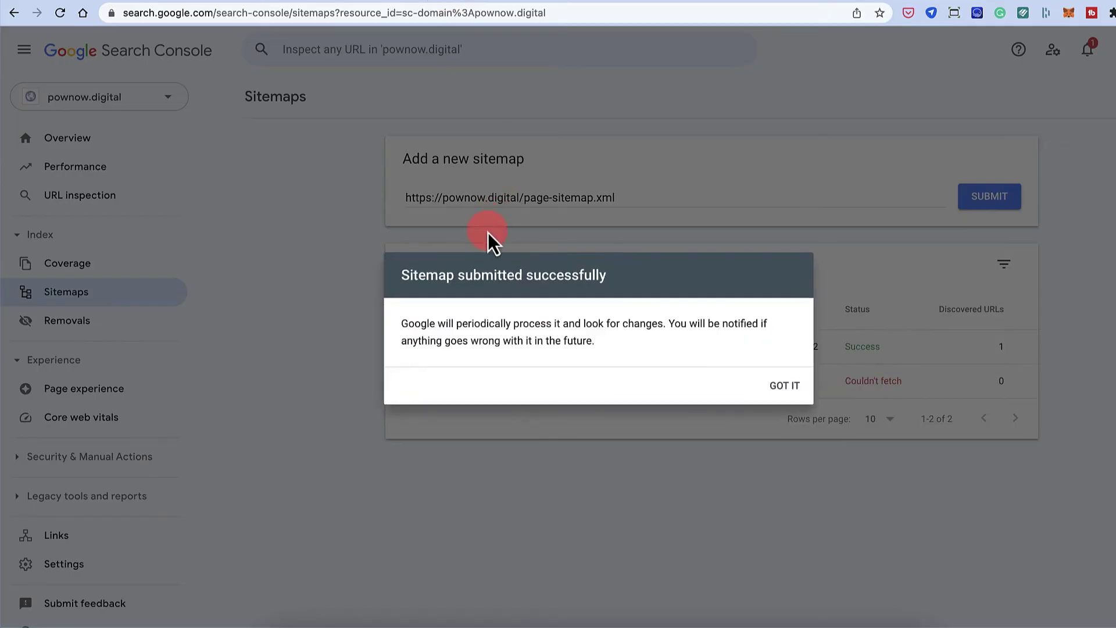
{"action": "left_click", "coordinate": [782, 385]}
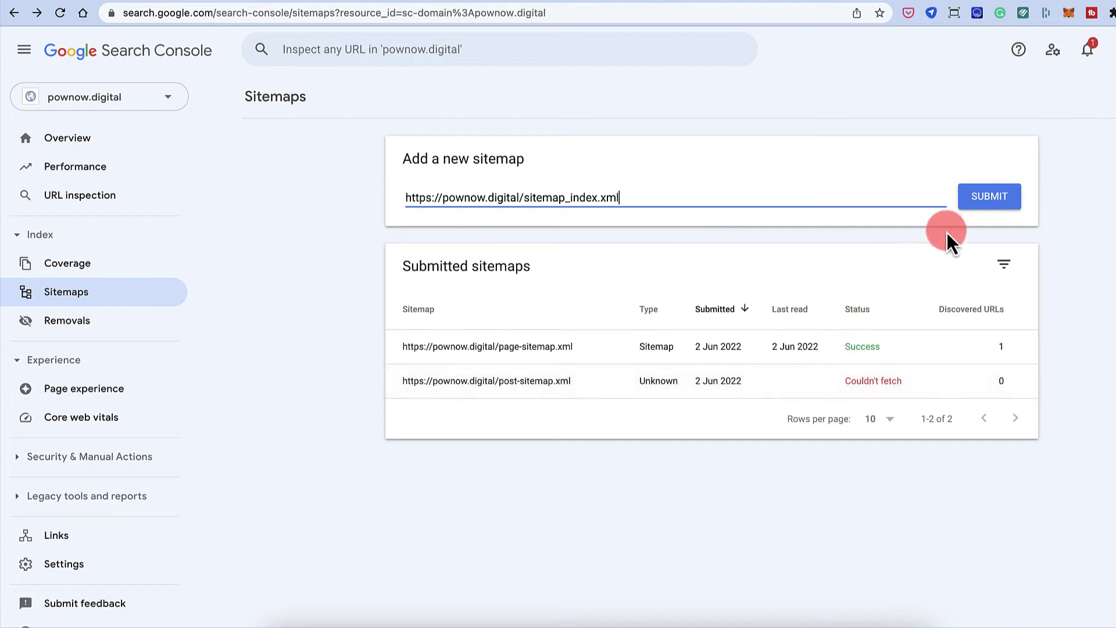
{"action": "left_click", "coordinate": [980, 200]}
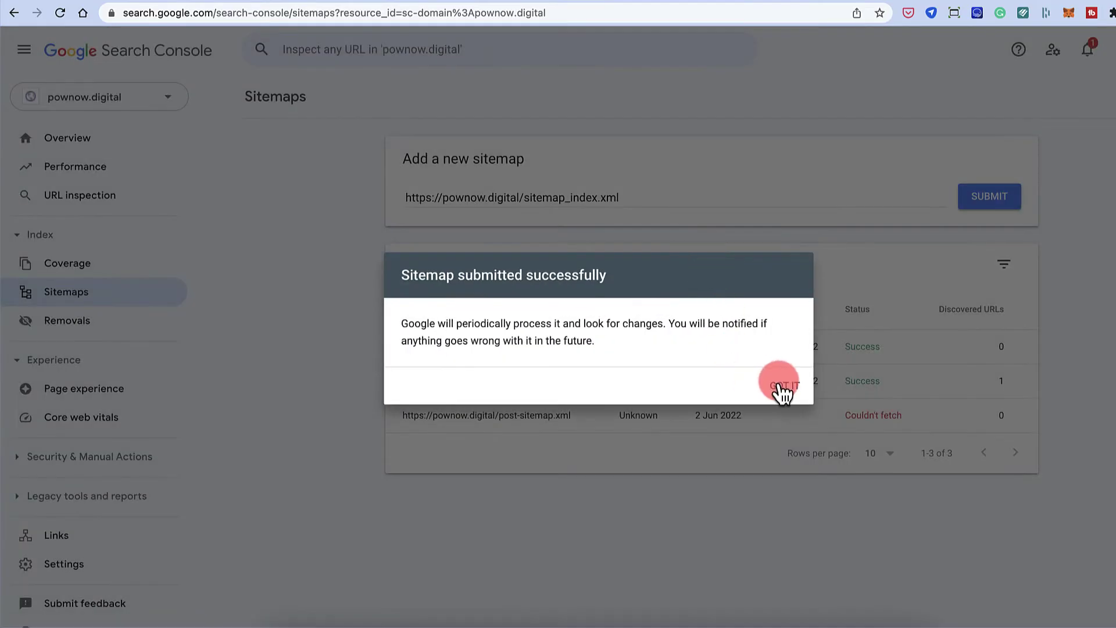
{"action": "left_click", "coordinate": [781, 386]}
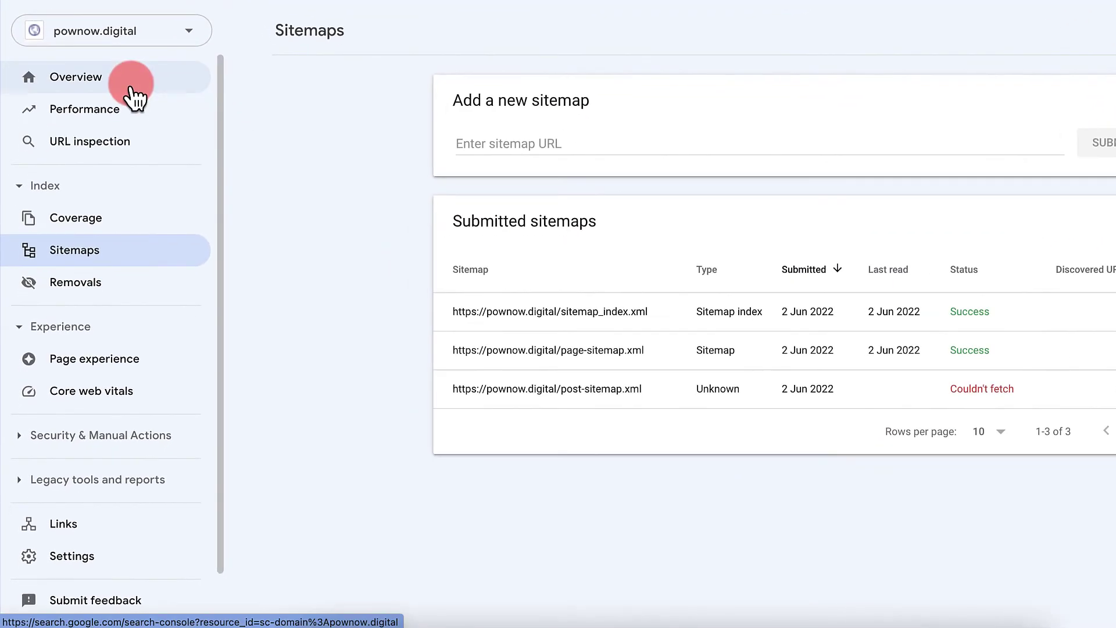
{"action": "scroll", "coordinate": [138, 296], "scroll_direction": "down", "scroll_amount": 1}
{"action": "left_click", "coordinate": [98, 494]}
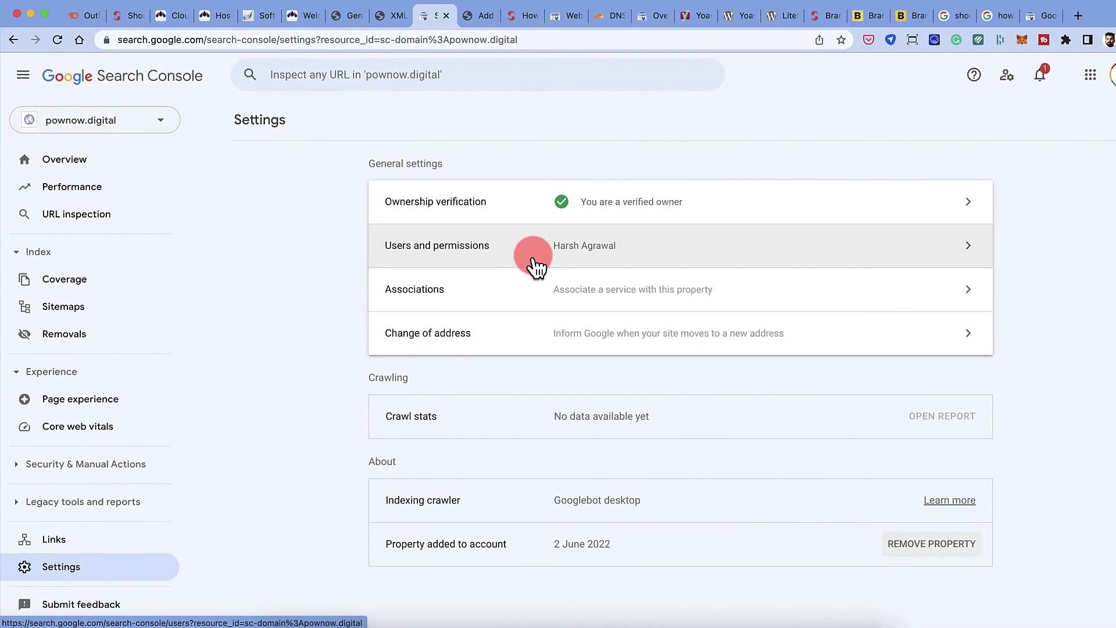
{"action": "left_click", "coordinate": [620, 299]}
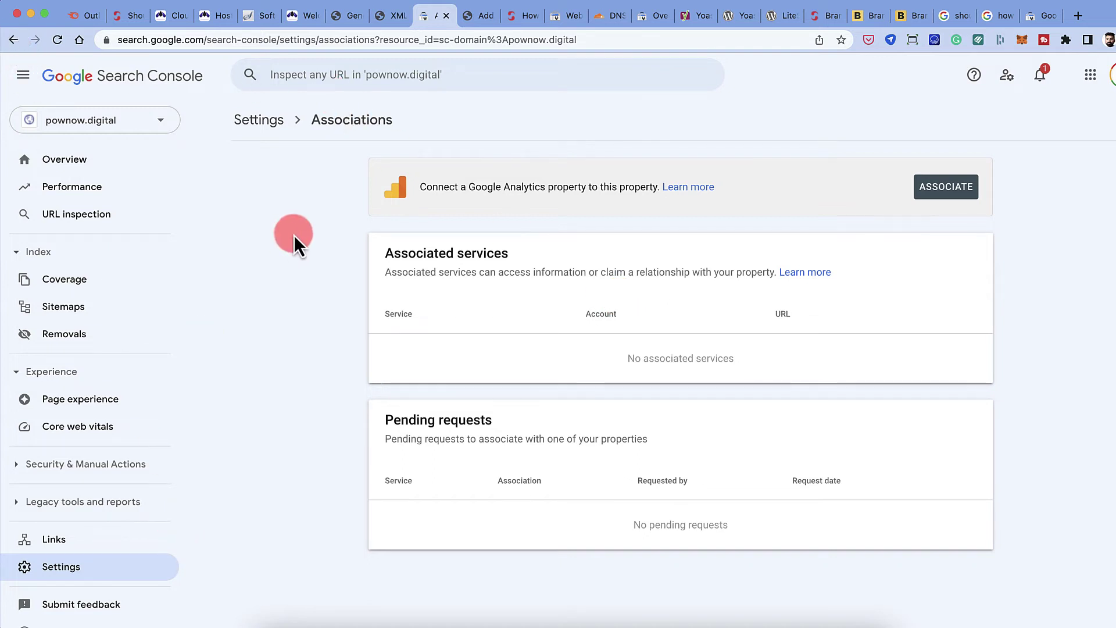
{"action": "left_click", "coordinate": [263, 123]}
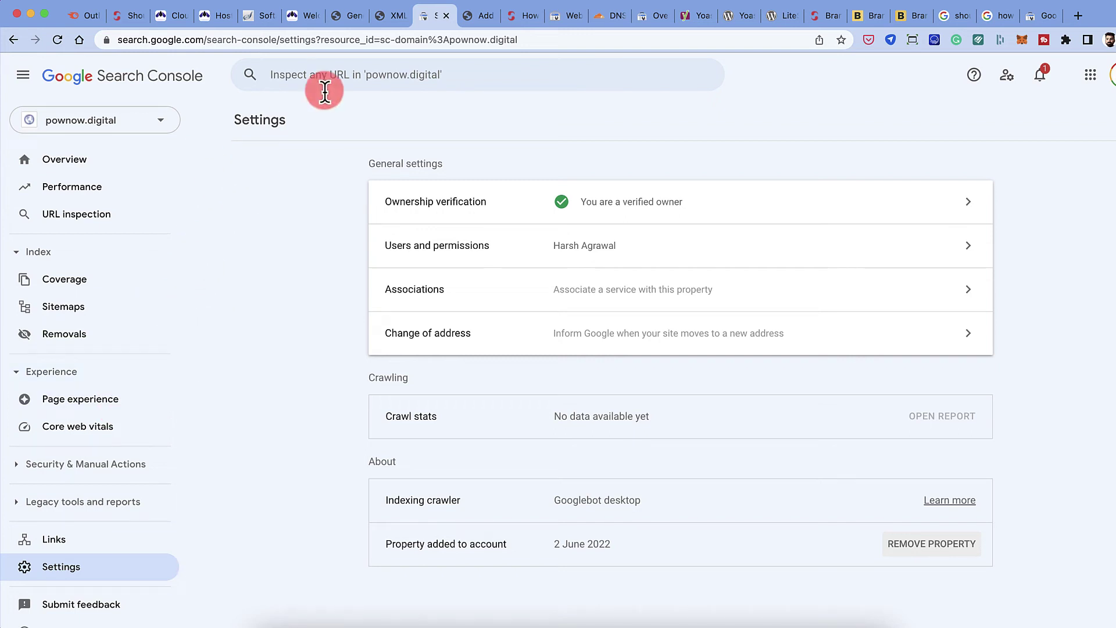
Step: Close the Webmaster Central verification success page and return to Search Console
{"action": "left_click", "coordinate": [551, 16]}
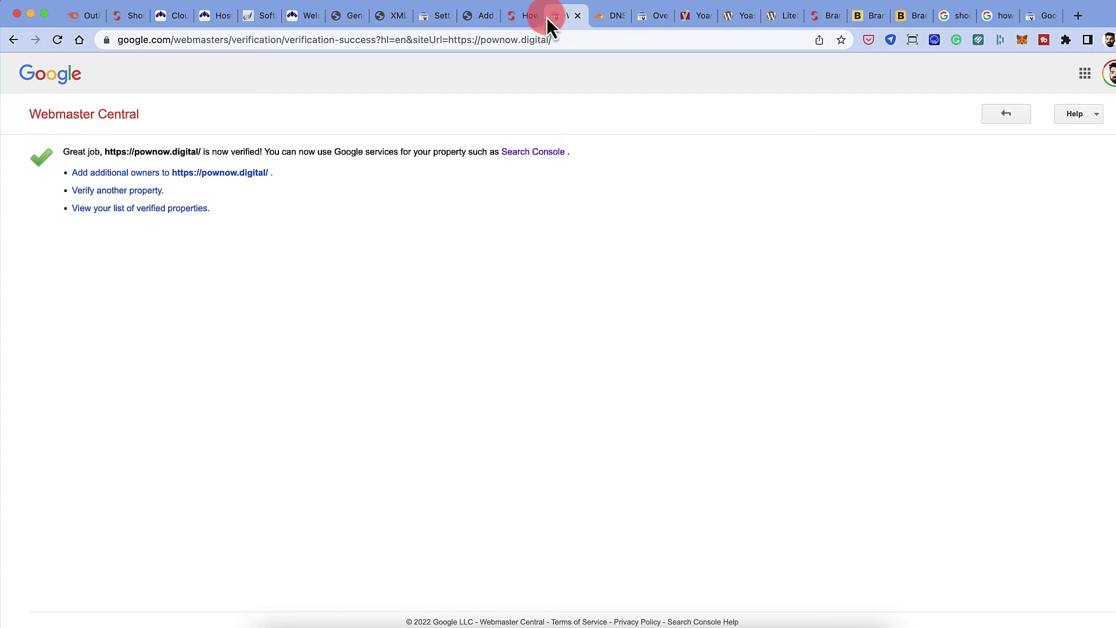
{"action": "left_click", "coordinate": [581, 21]}
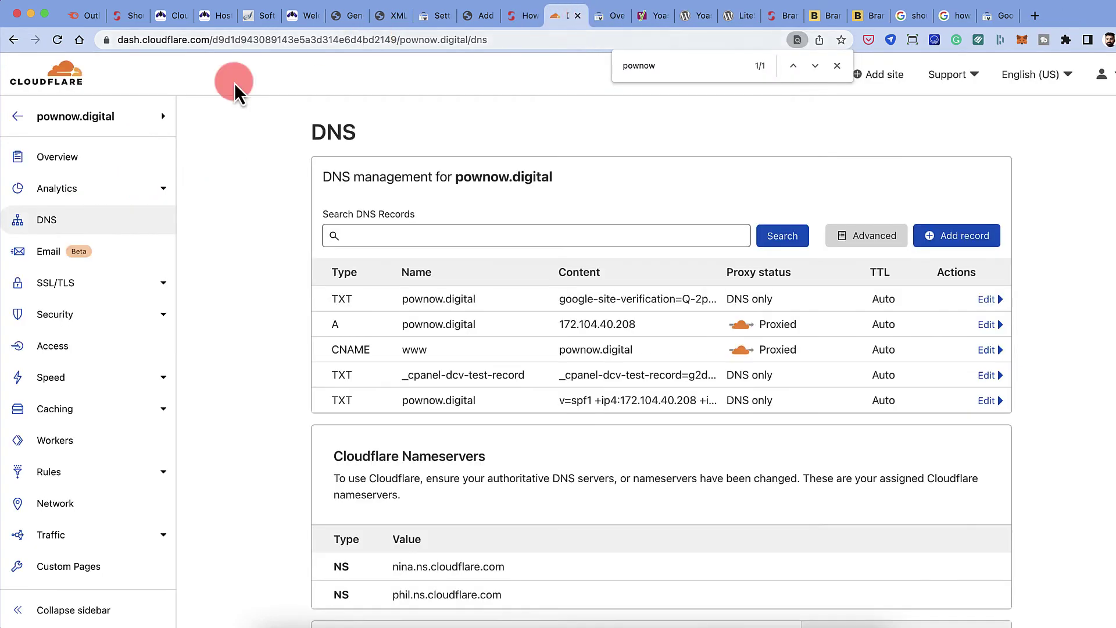
{"action": "left_click", "coordinate": [425, 17]}
Step: Switch to the shoutmeloud.com property and open its Page experience report
{"action": "left_click", "coordinate": [125, 122]}
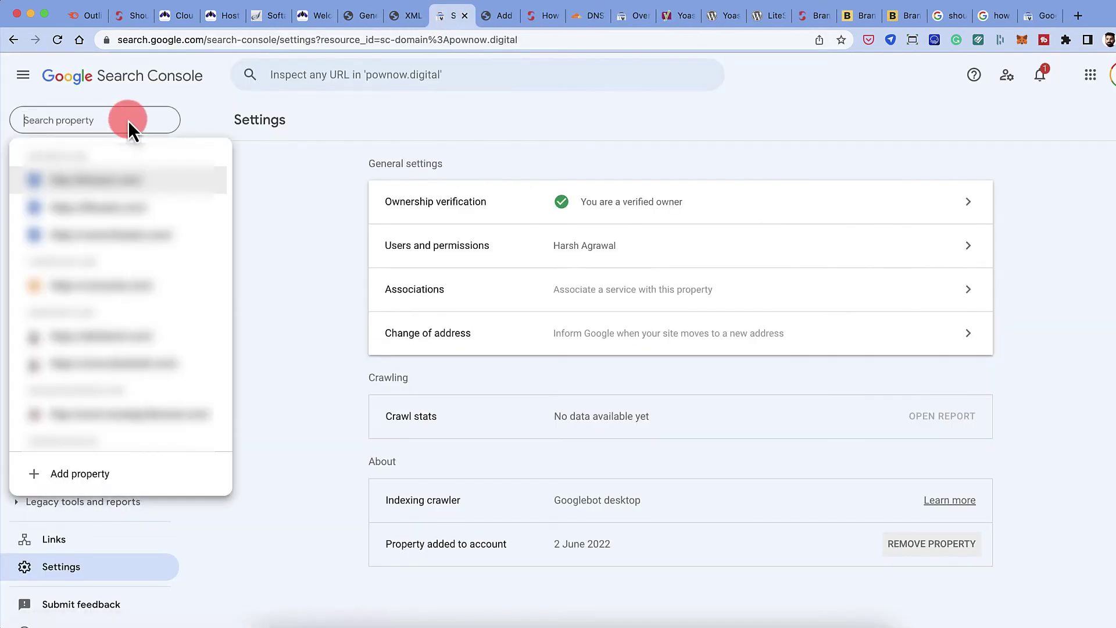
{"action": "scroll", "coordinate": [130, 294], "scroll_direction": "down", "scroll_amount": 5}
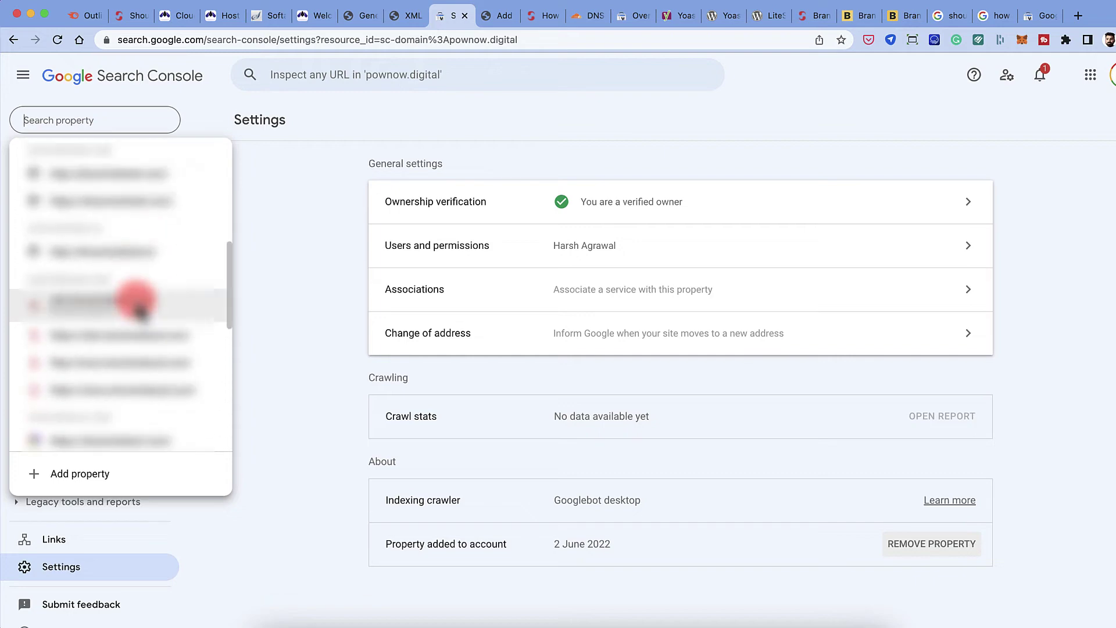
{"action": "left_click", "coordinate": [140, 307]}
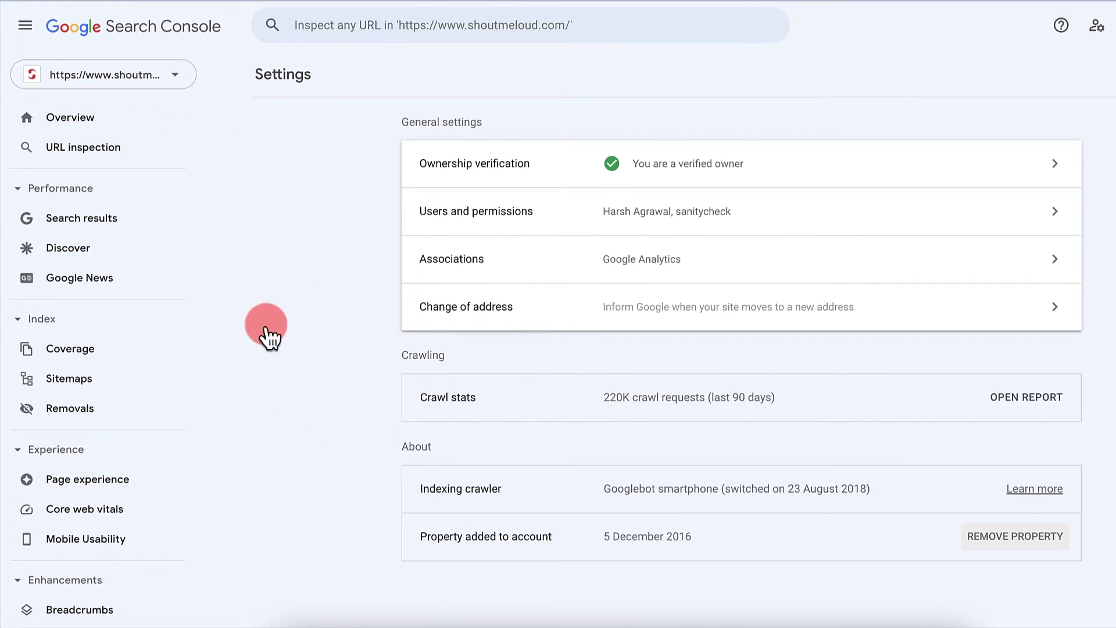
{"action": "scroll", "coordinate": [108, 401], "scroll_direction": "down", "scroll_amount": 1}
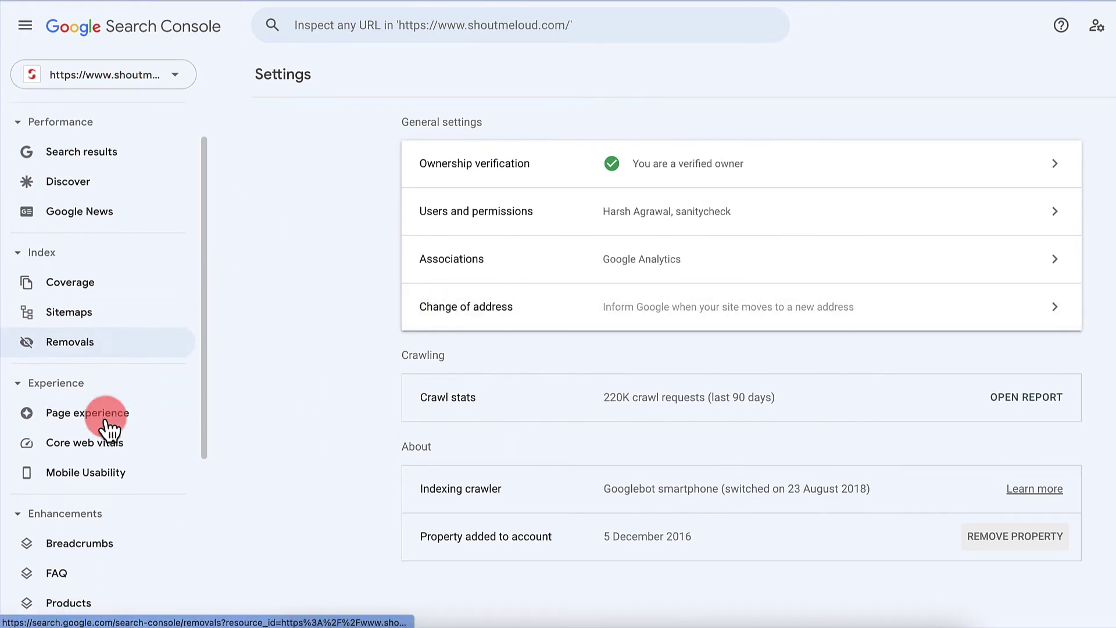
{"action": "left_click", "coordinate": [105, 414]}
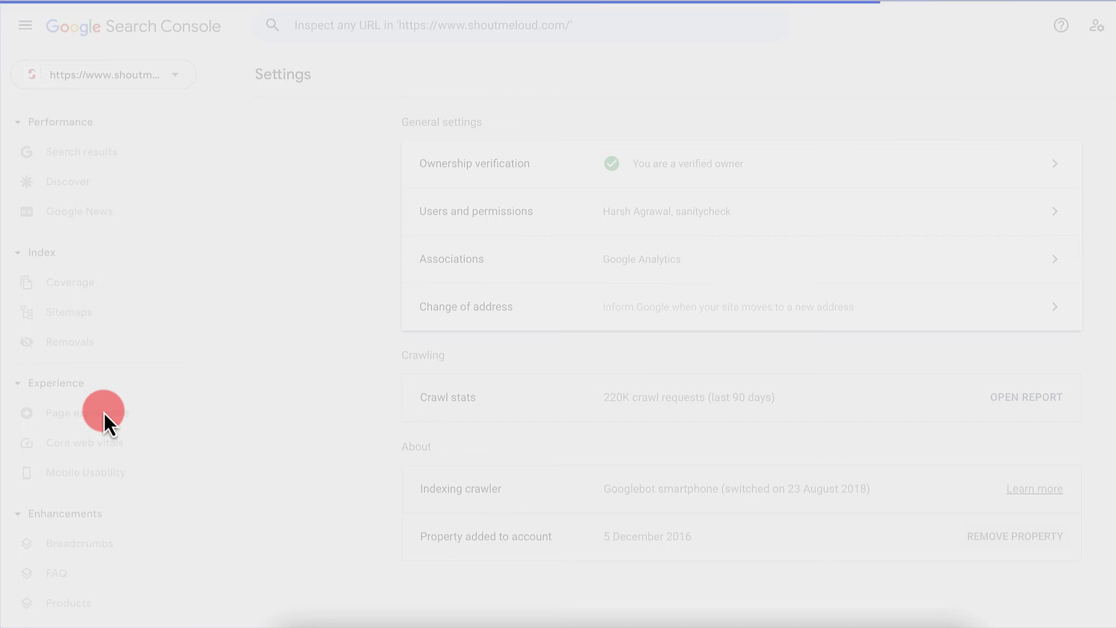
{"action": "scroll", "coordinate": [531, 224], "scroll_direction": "down", "scroll_amount": 10}
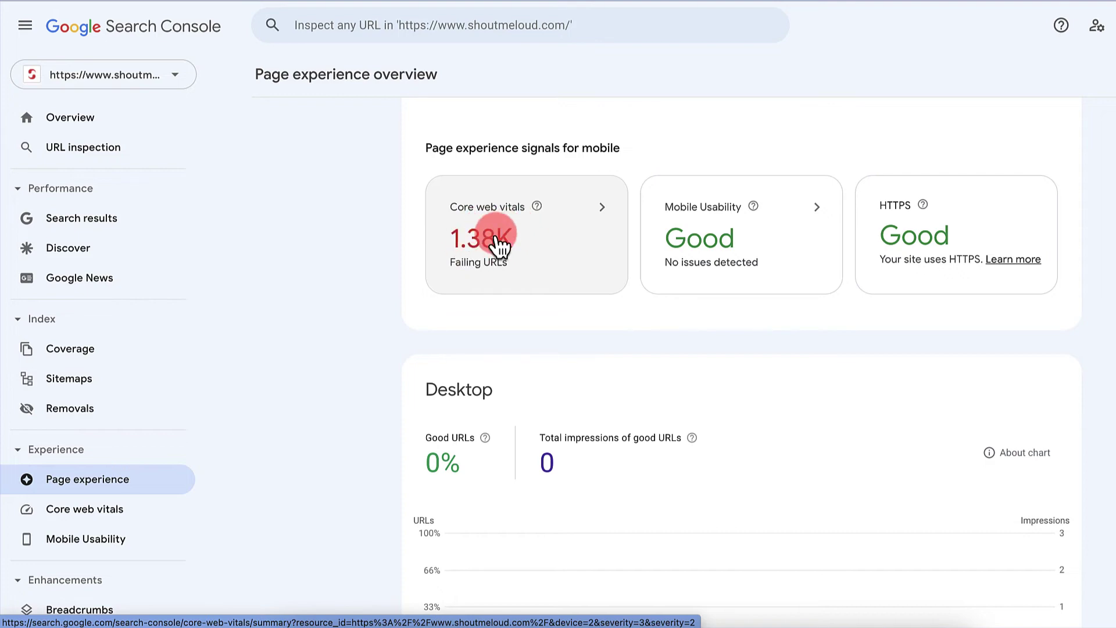
Step: Browse shoutmeloud.com's Core web vitals report, then show Performance on Search results
{"action": "left_click", "coordinate": [120, 509]}
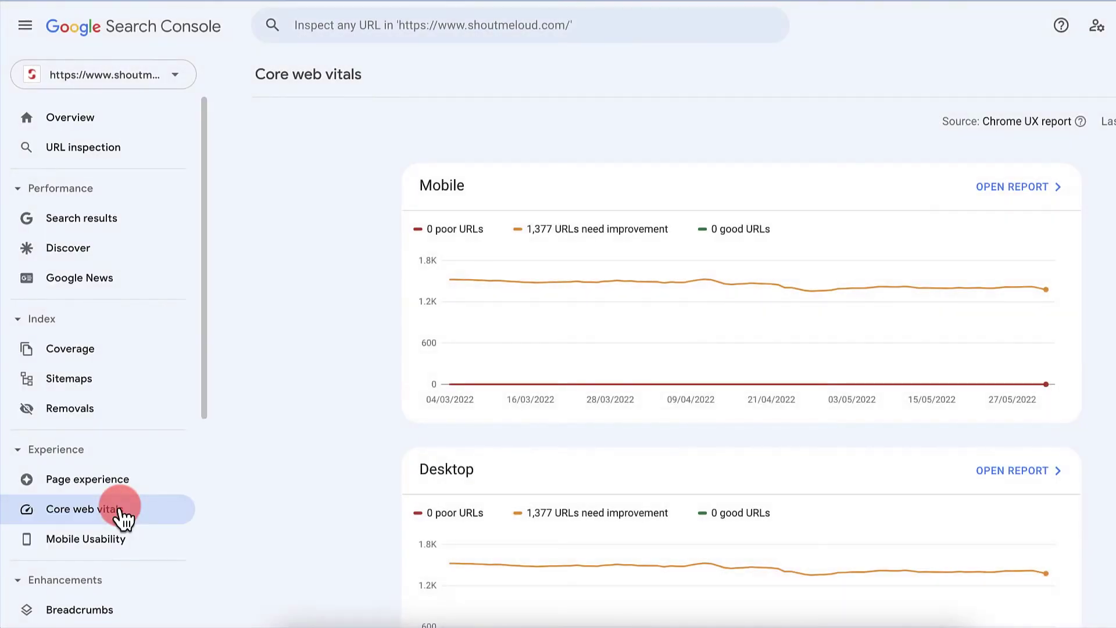
{"action": "scroll", "coordinate": [465, 320], "scroll_direction": "down", "scroll_amount": 1}
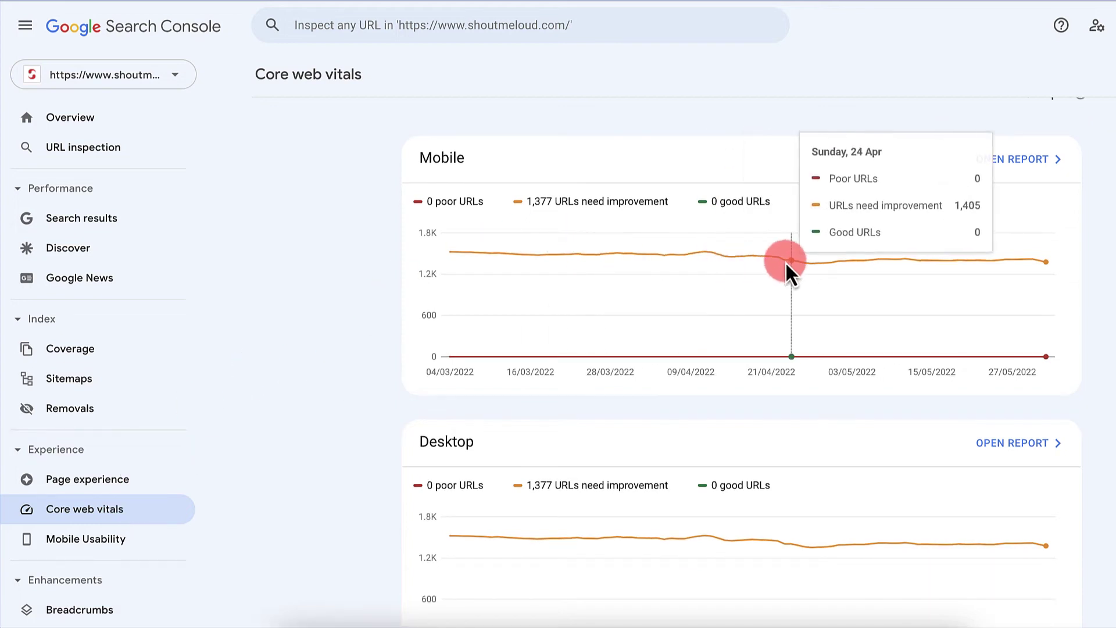
{"action": "scroll", "coordinate": [668, 279], "scroll_direction": "down", "scroll_amount": 2}
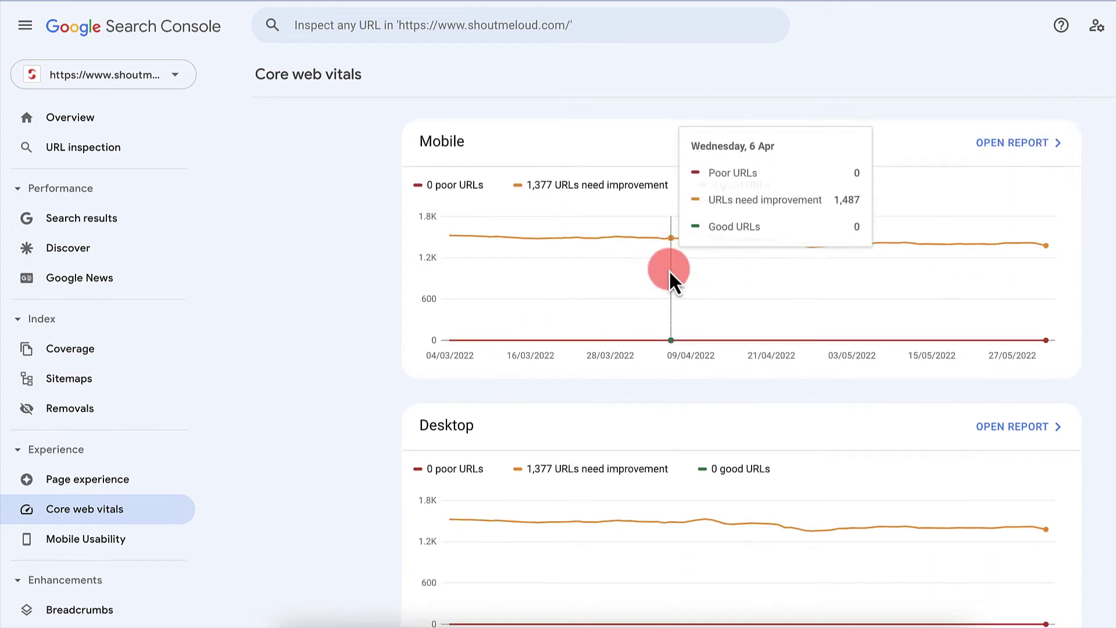
{"action": "scroll", "coordinate": [127, 453], "scroll_direction": "down", "scroll_amount": 3}
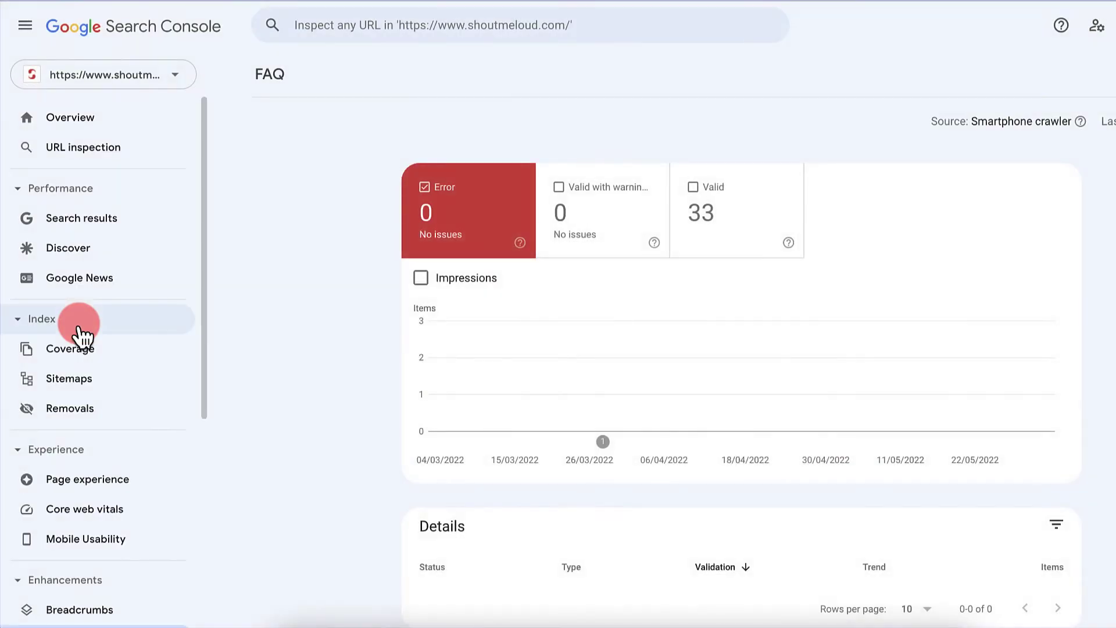
{"action": "scroll", "coordinate": [413, 292], "scroll_direction": "down", "scroll_amount": 1}
{"action": "scroll", "coordinate": [159, 331], "scroll_direction": "down", "scroll_amount": 6}
{"action": "scroll", "coordinate": [159, 331], "scroll_direction": "up", "scroll_amount": 6}
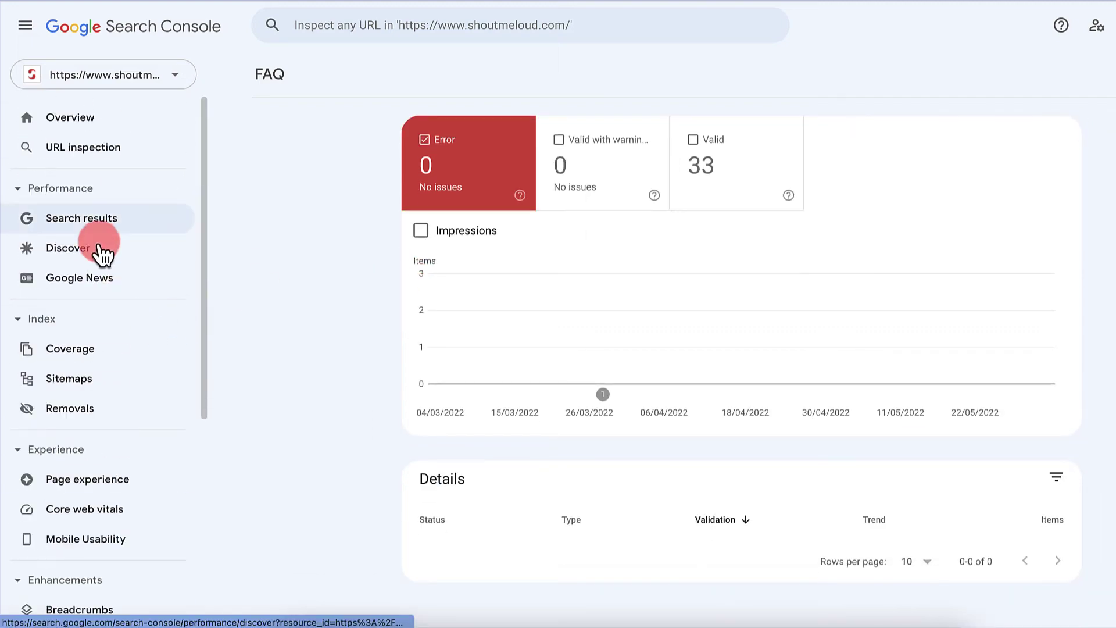
{"action": "left_click", "coordinate": [99, 222]}
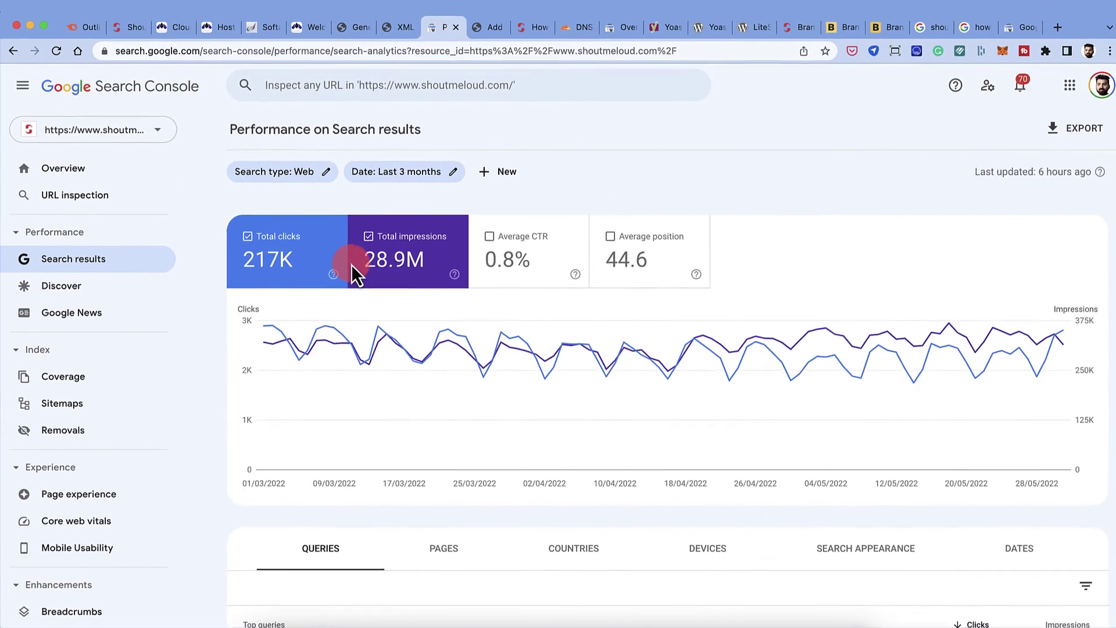
{"action": "left_click", "coordinate": [424, 215]}
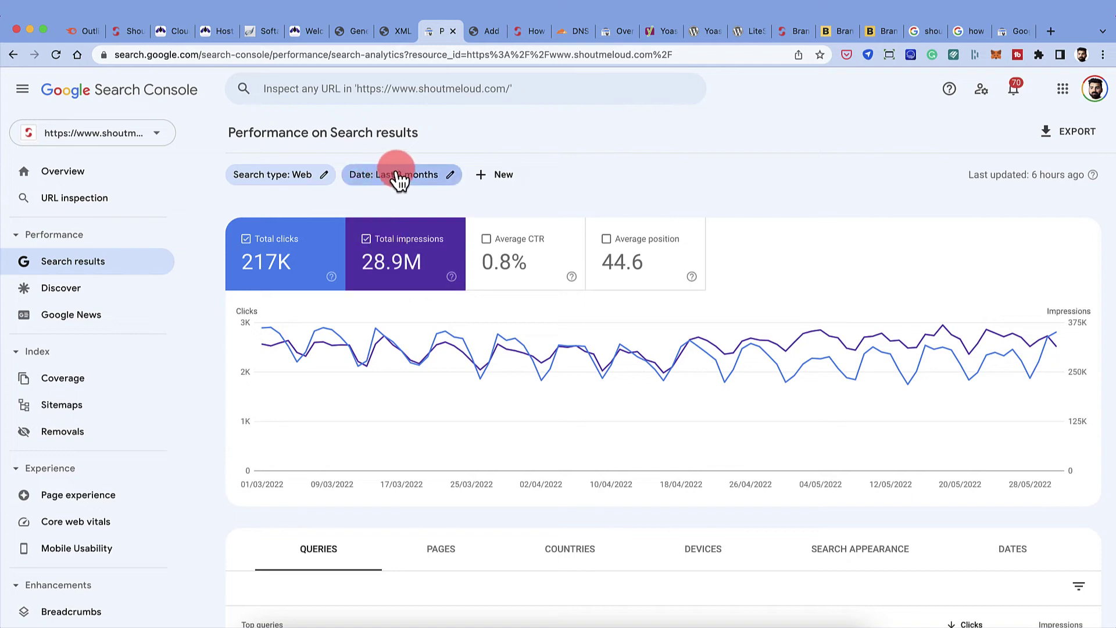
{"action": "left_click", "coordinate": [453, 173]}
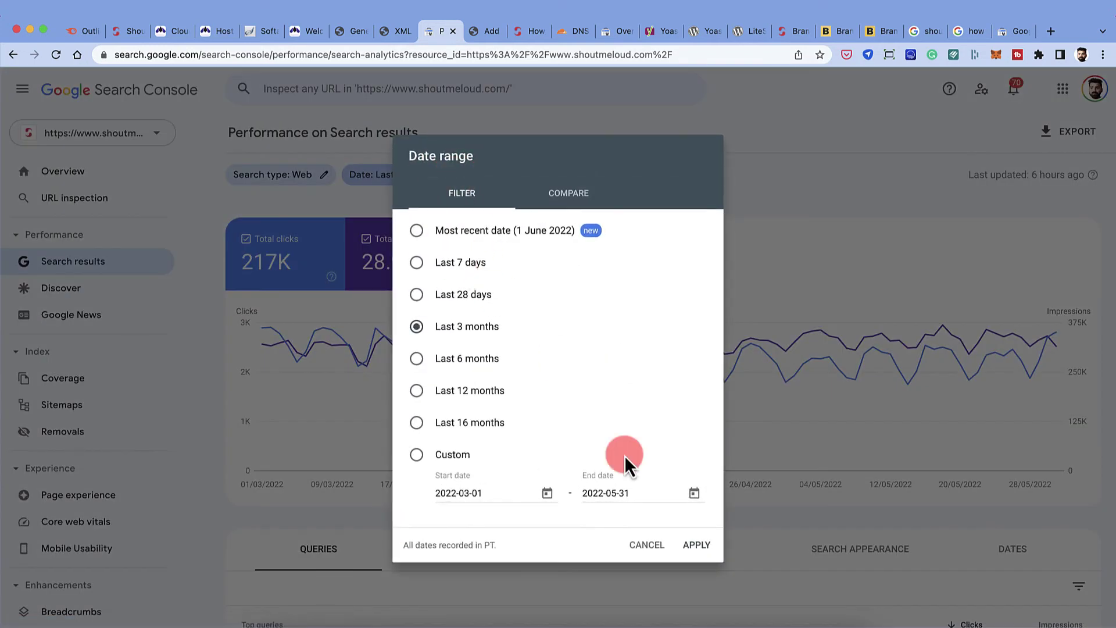
{"action": "left_click", "coordinate": [696, 547]}
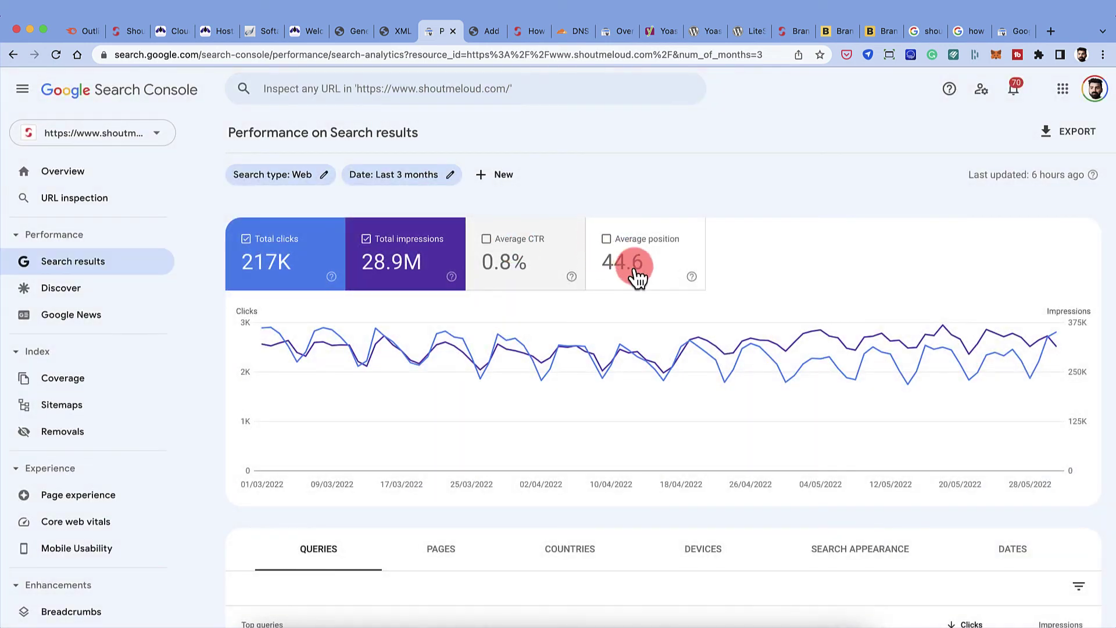
{"action": "mouse_move", "coordinate": [535, 343]}
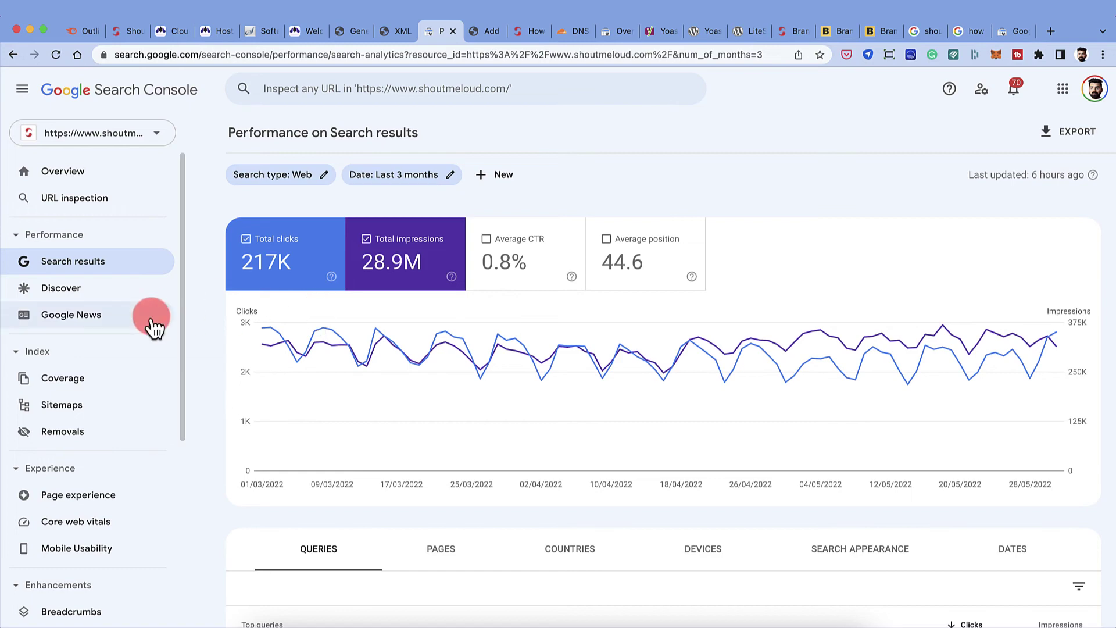
Step: Glance at the sitemap_index.xml tab, then return to the Yoast SEO Features settings
{"action": "scroll", "coordinate": [154, 317], "scroll_direction": "down", "scroll_amount": 1}
{"action": "left_click", "coordinate": [399, 31]}
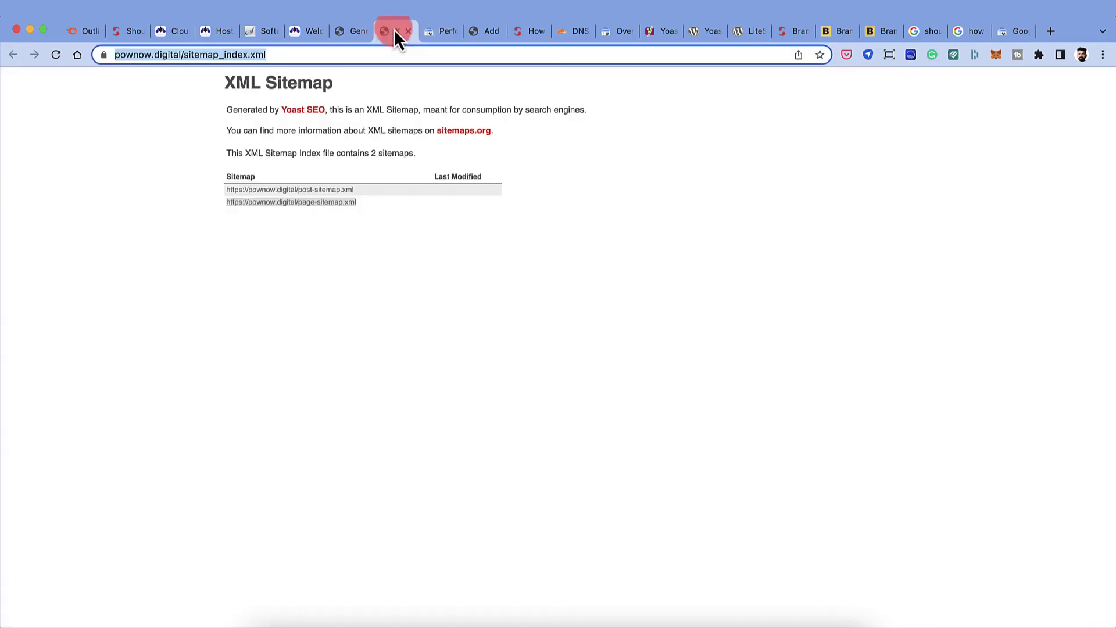
{"action": "left_click", "coordinate": [358, 33]}
{"action": "scroll", "coordinate": [317, 117], "scroll_direction": "up", "scroll_amount": 3}
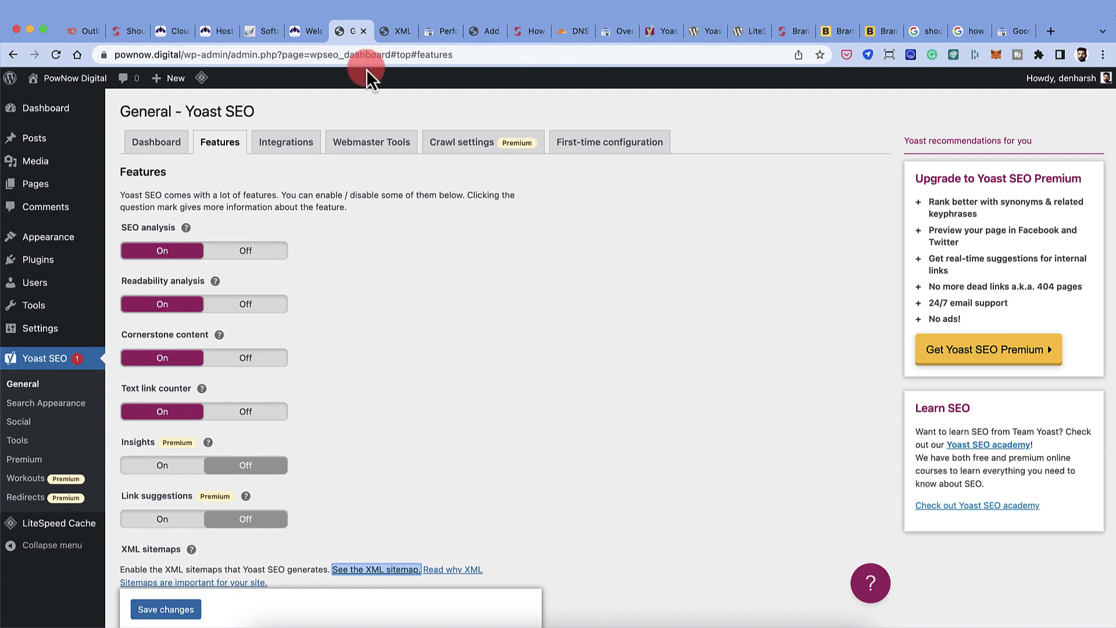
Step: Switch to the shoutmeloud.com homepage showing the 'Make Blogging Full-Time Business' signup section
{"action": "left_click", "coordinate": [125, 29]}
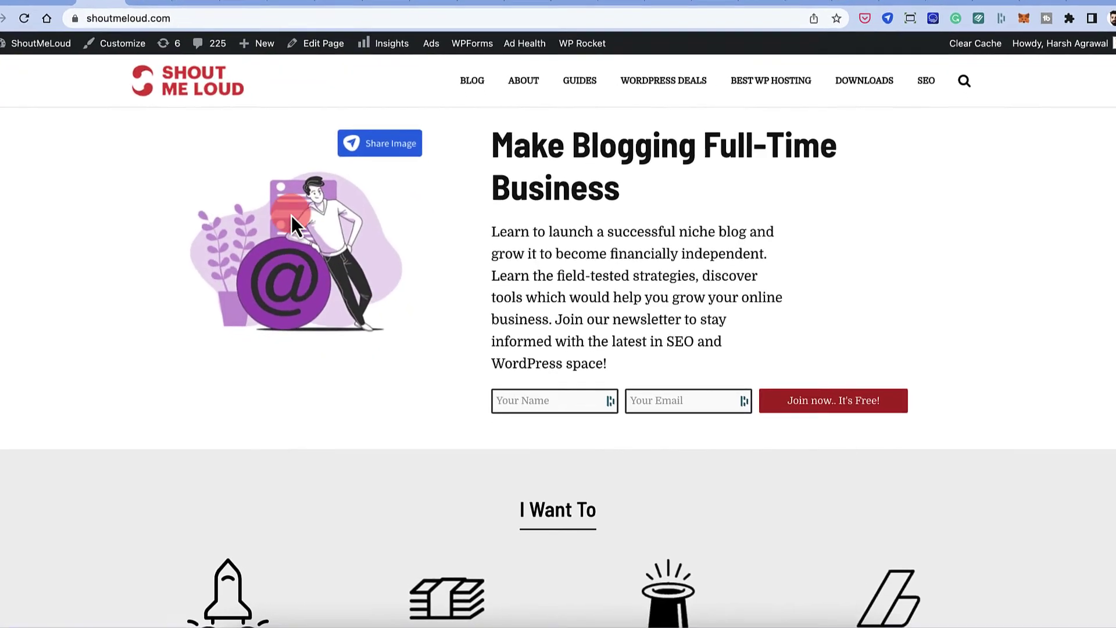